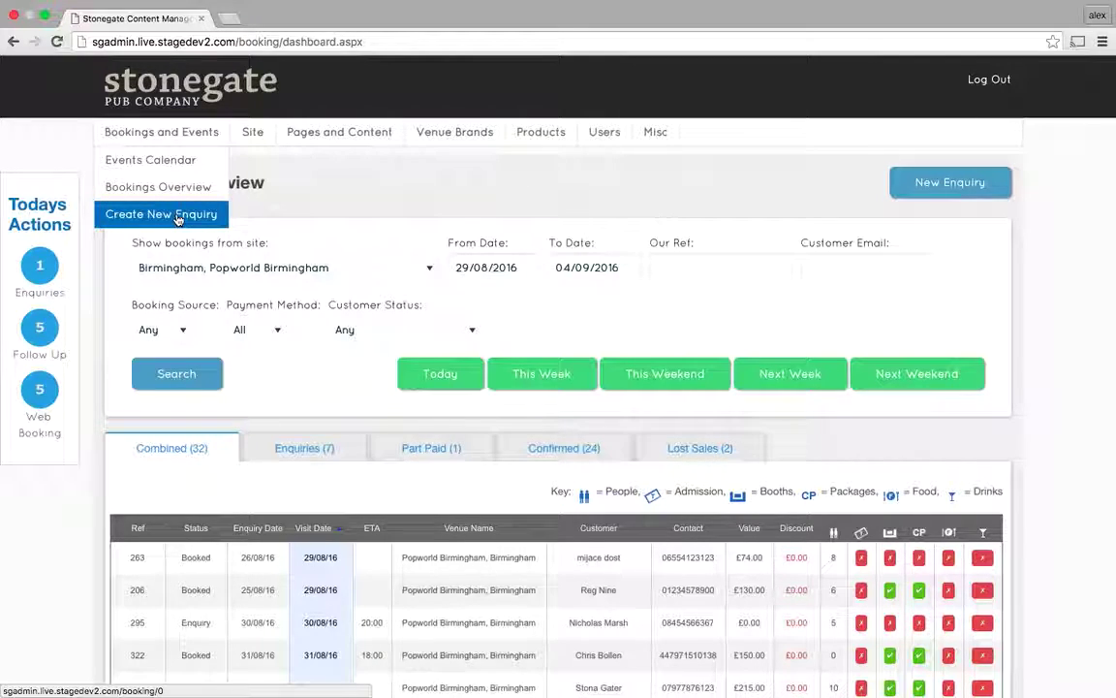
Start a new enquiry for Birmingham, Popworld Birmingham on 10/09/2016 to list that day's Clique Event (CTB).
click(958, 186)
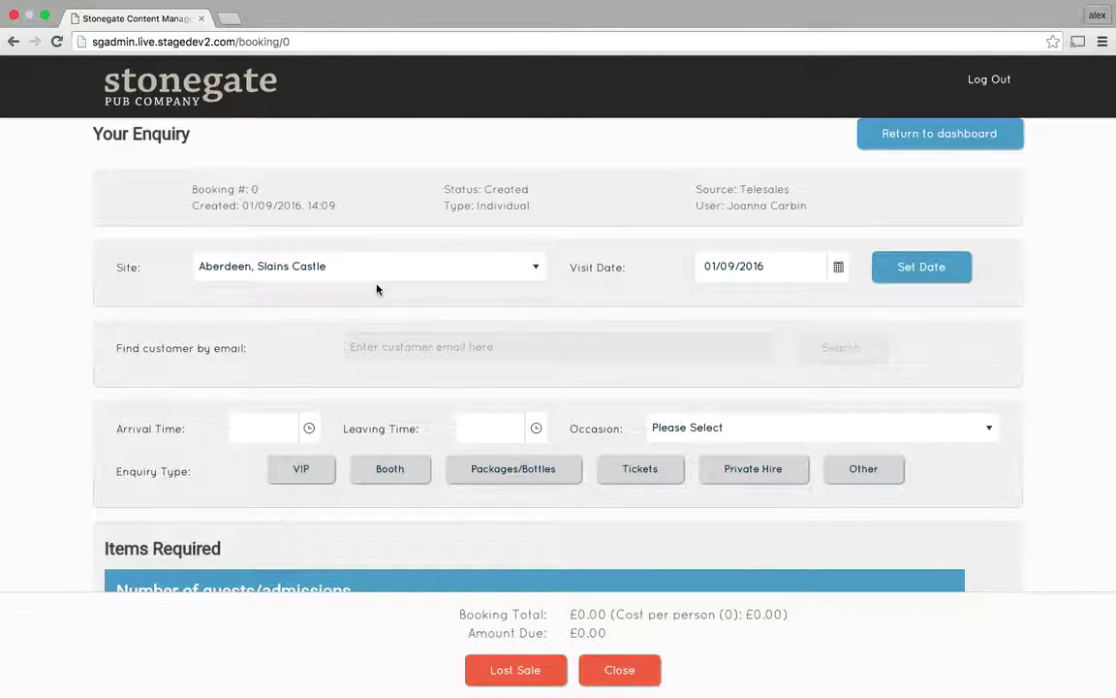
click(350, 274)
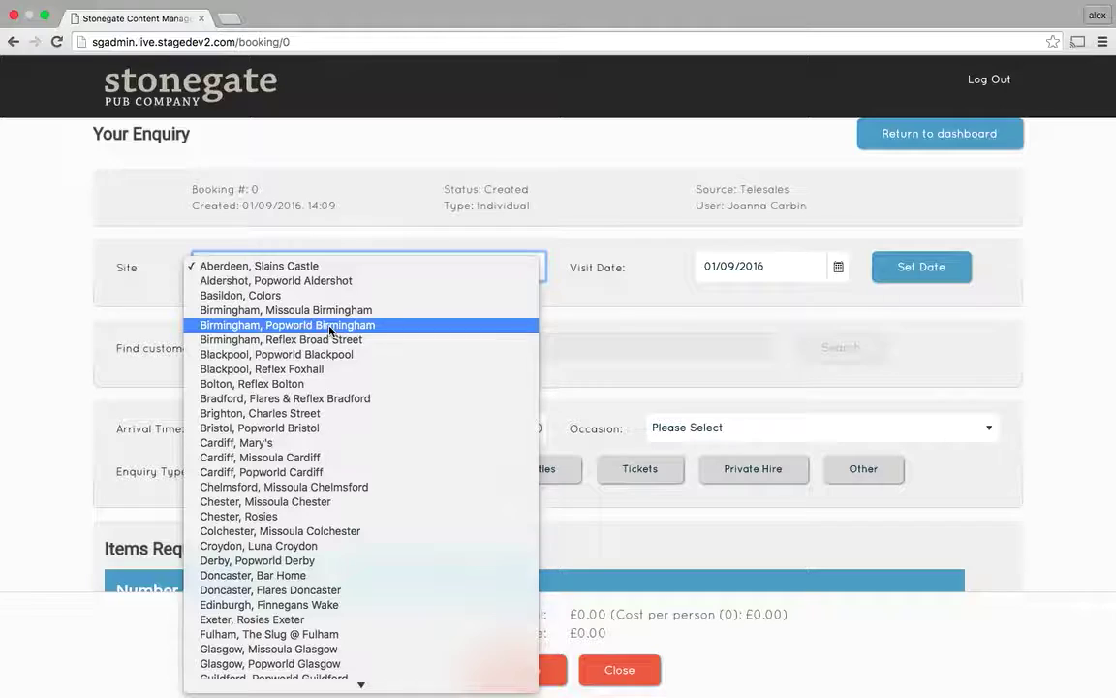
click(332, 325)
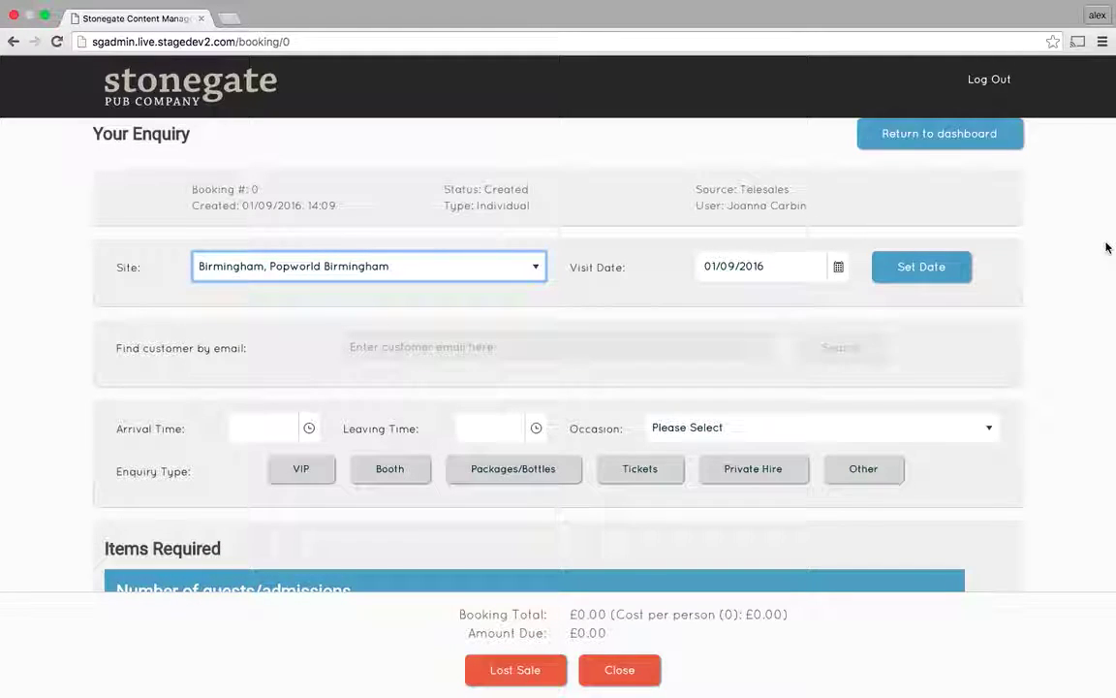
click(742, 270)
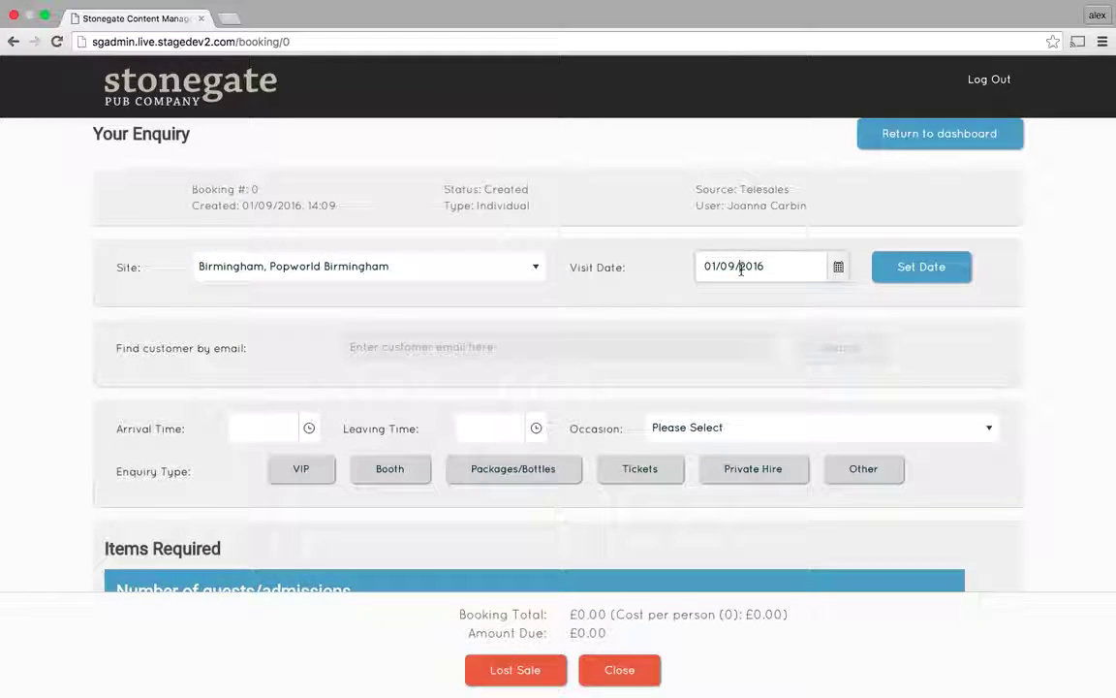
click(839, 271)
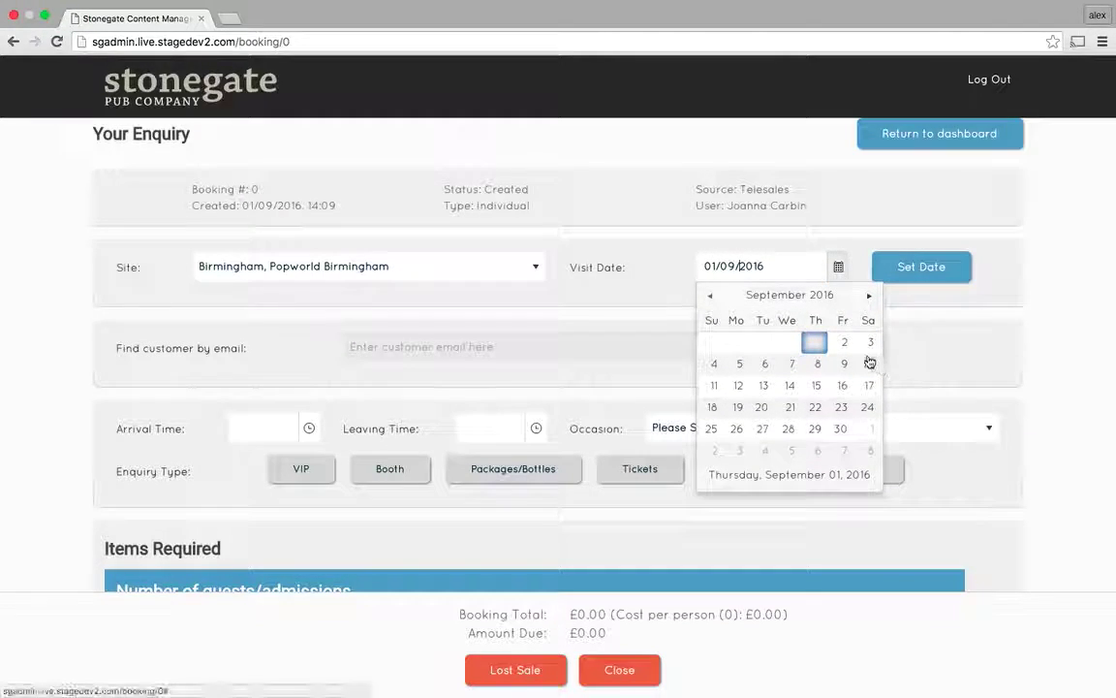
click(866, 365)
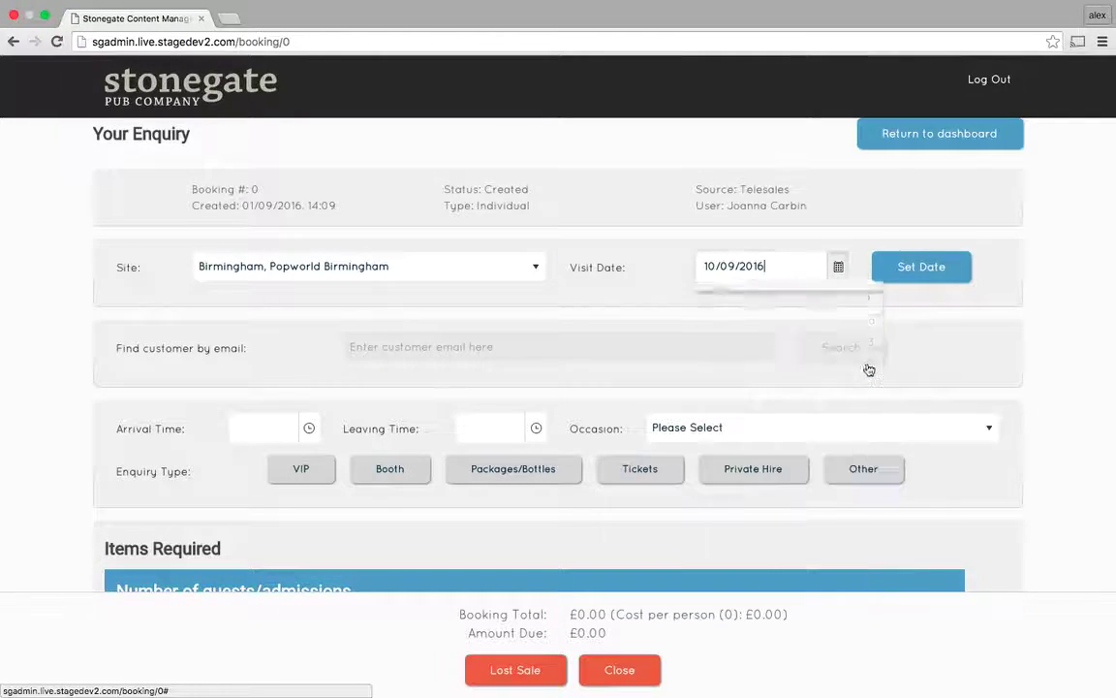
click(926, 274)
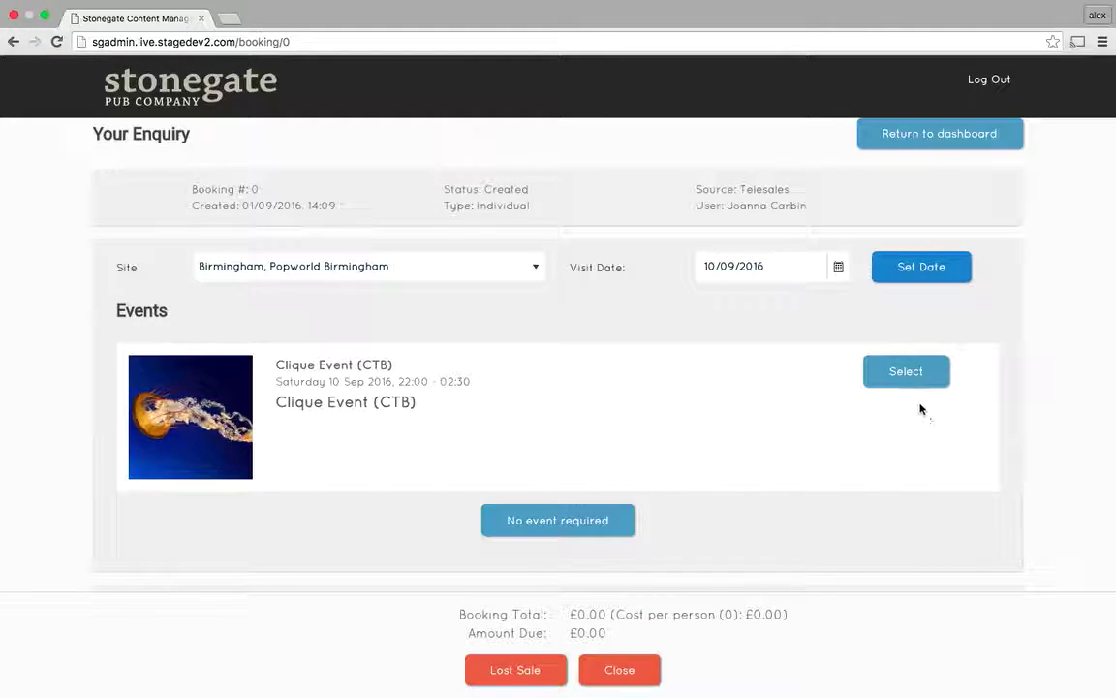
Attach Clique Event (CTB) to the enquiry and look up the customer by their e-mail address.
click(903, 373)
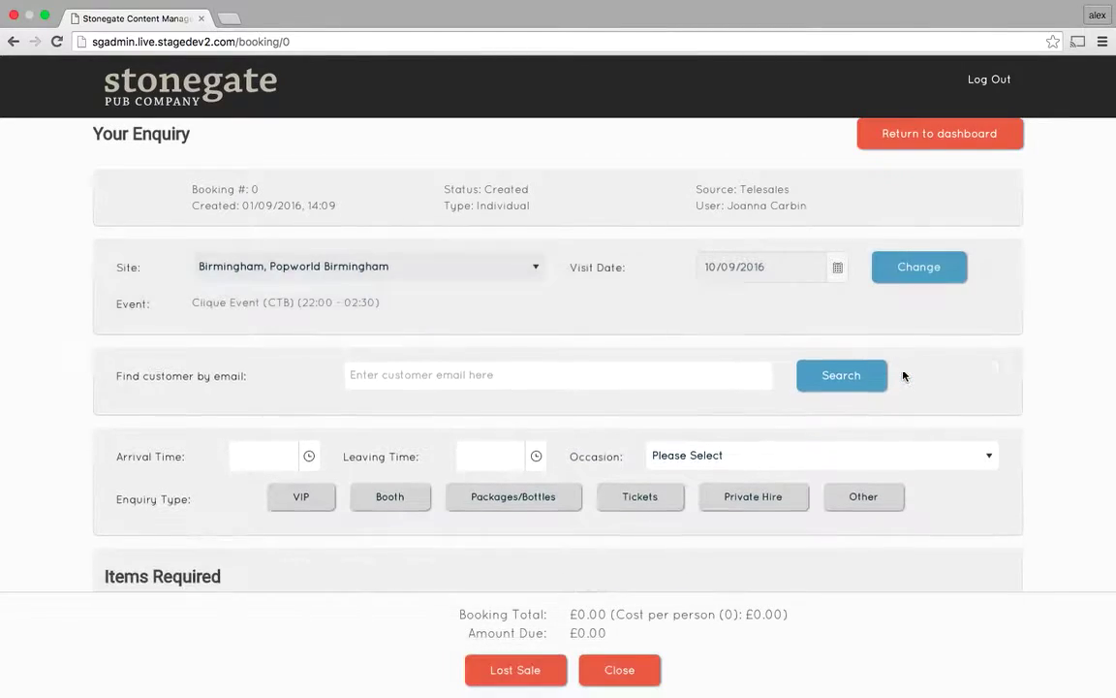
click(471, 377)
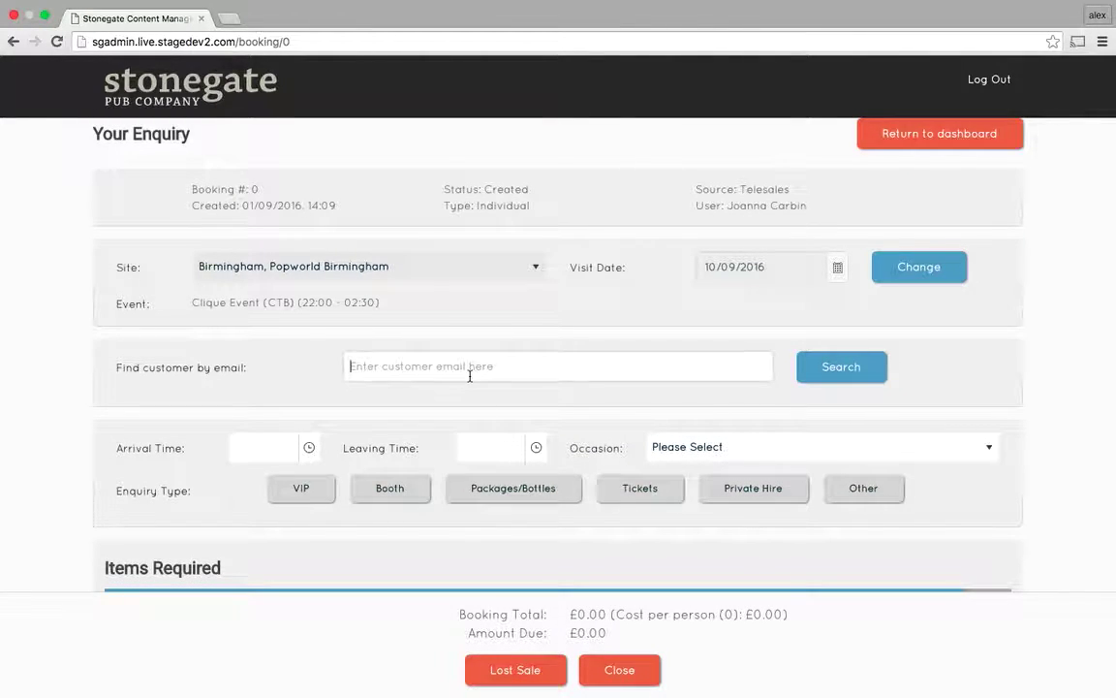
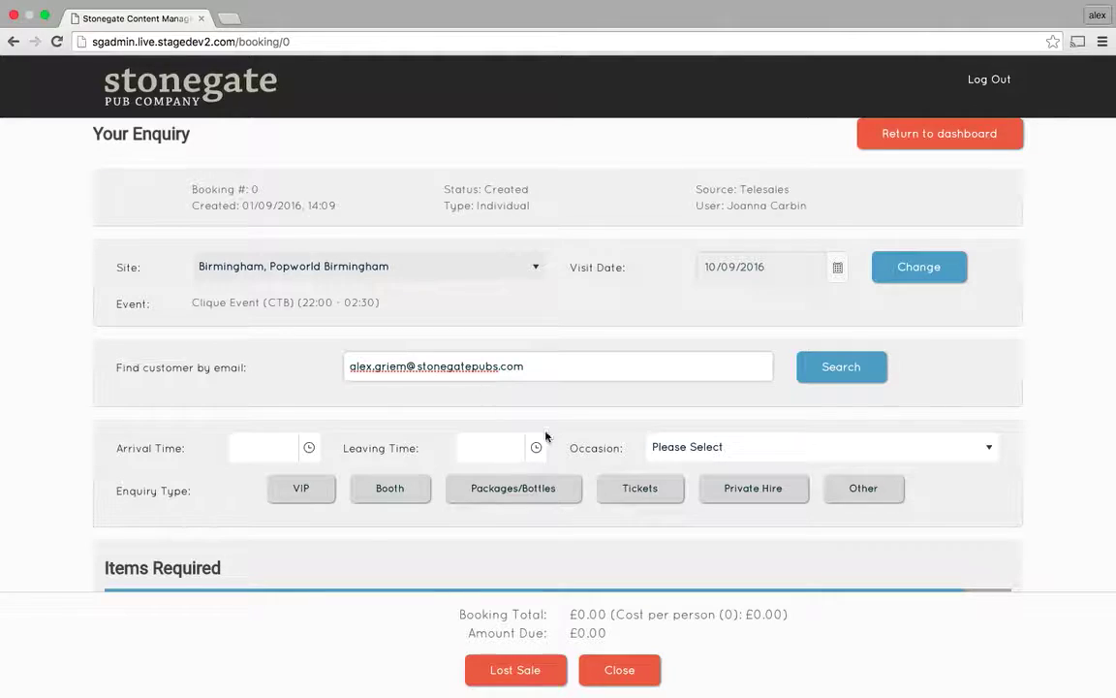
click(814, 385)
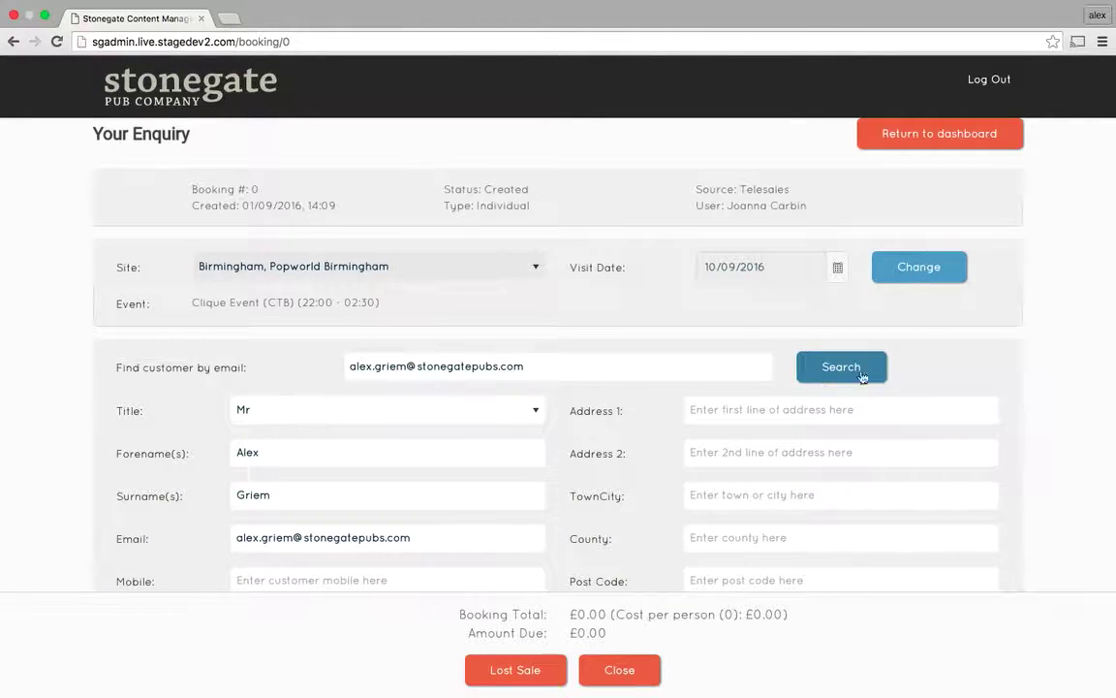
scroll(1093, 284, down, 4)
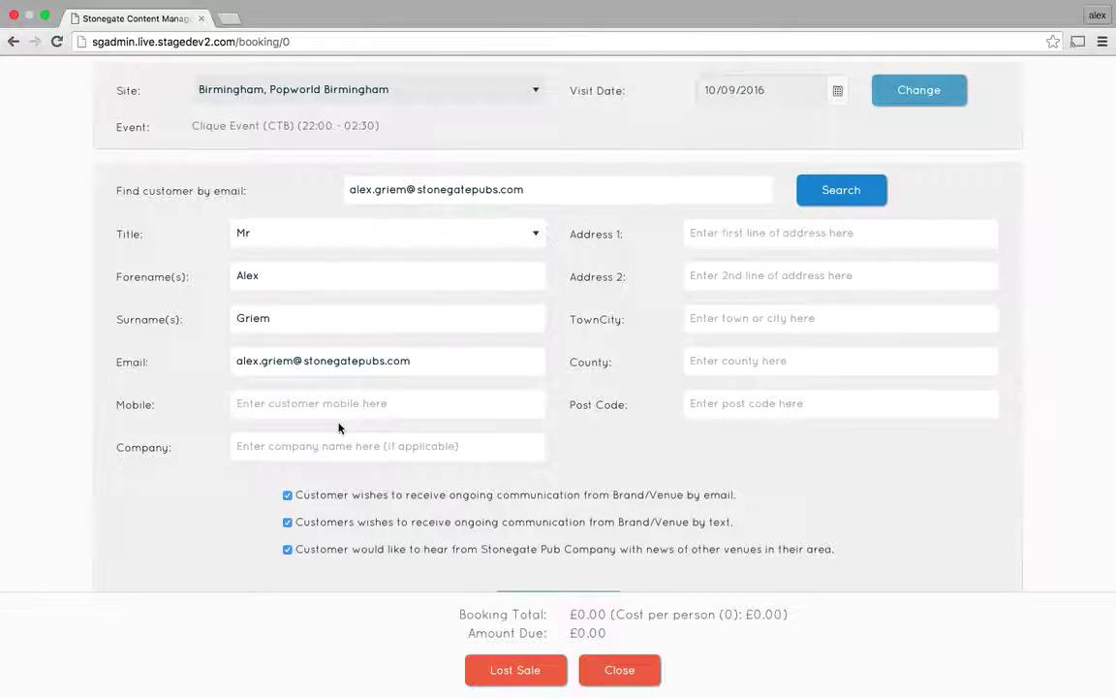
Enter the customer's mobile number and fill their contact and address details from the saved suggestion.
click(284, 410)
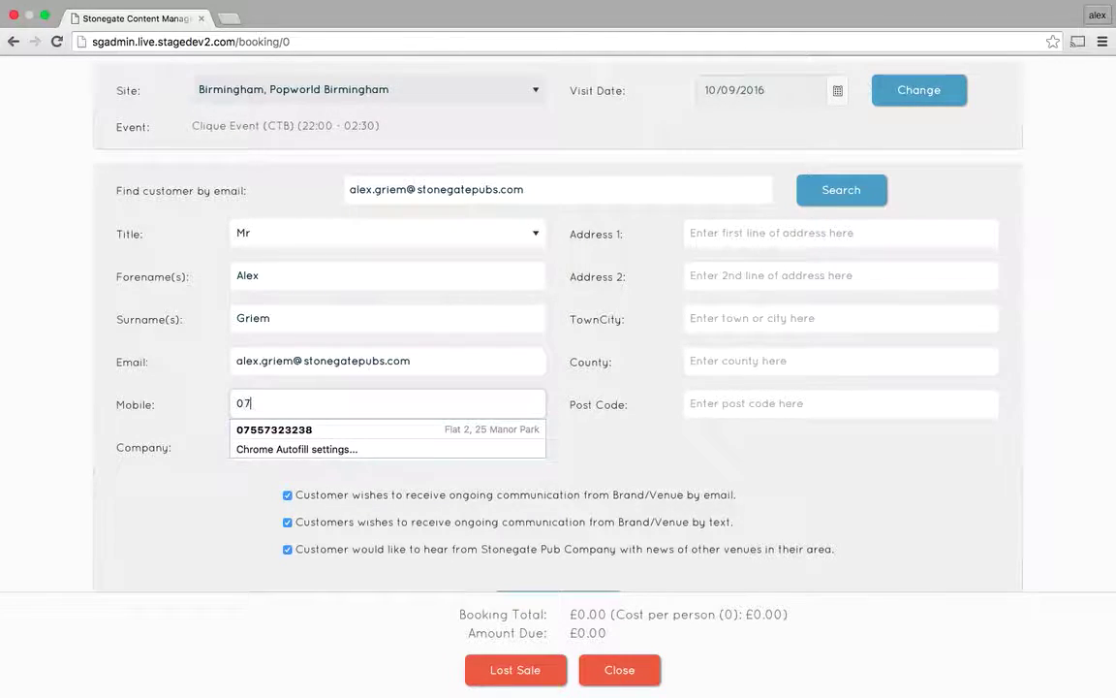
click(275, 432)
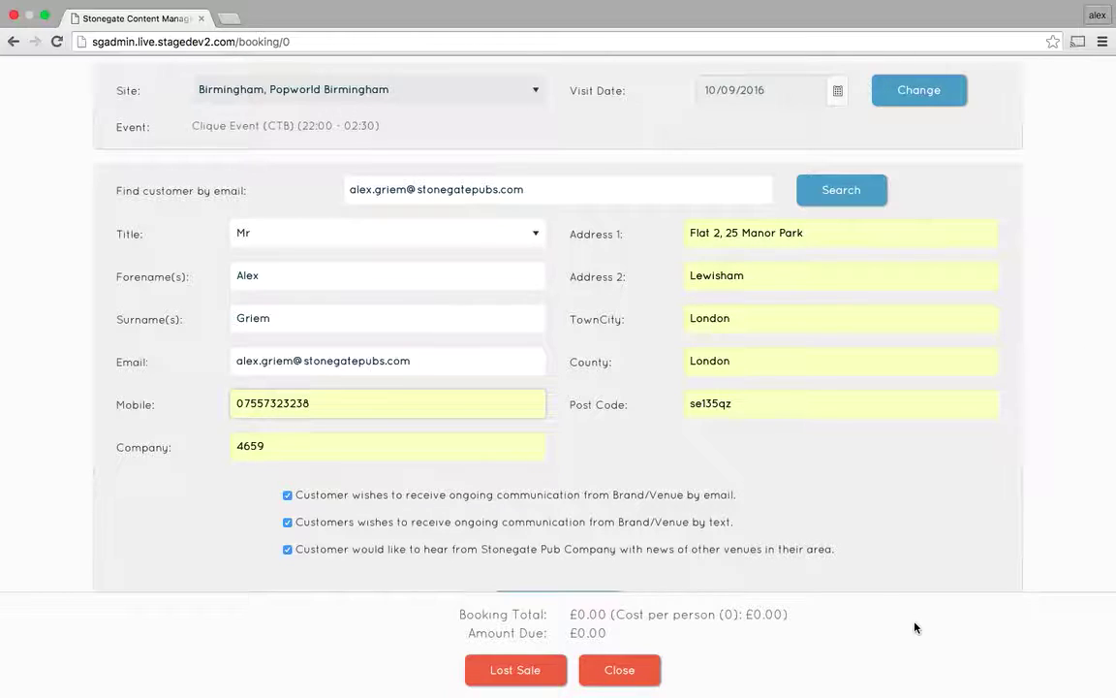
scroll(915, 628, down, 3)
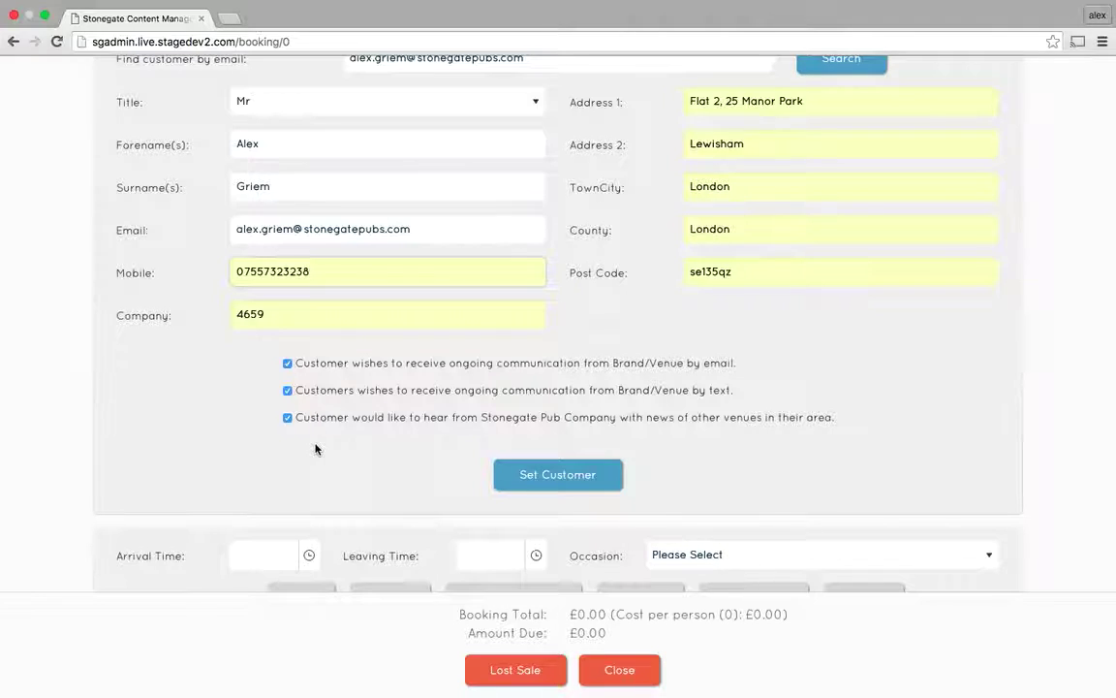
Confirm the customer for the enquiry and set the arrival time to 23:00.
click(539, 475)
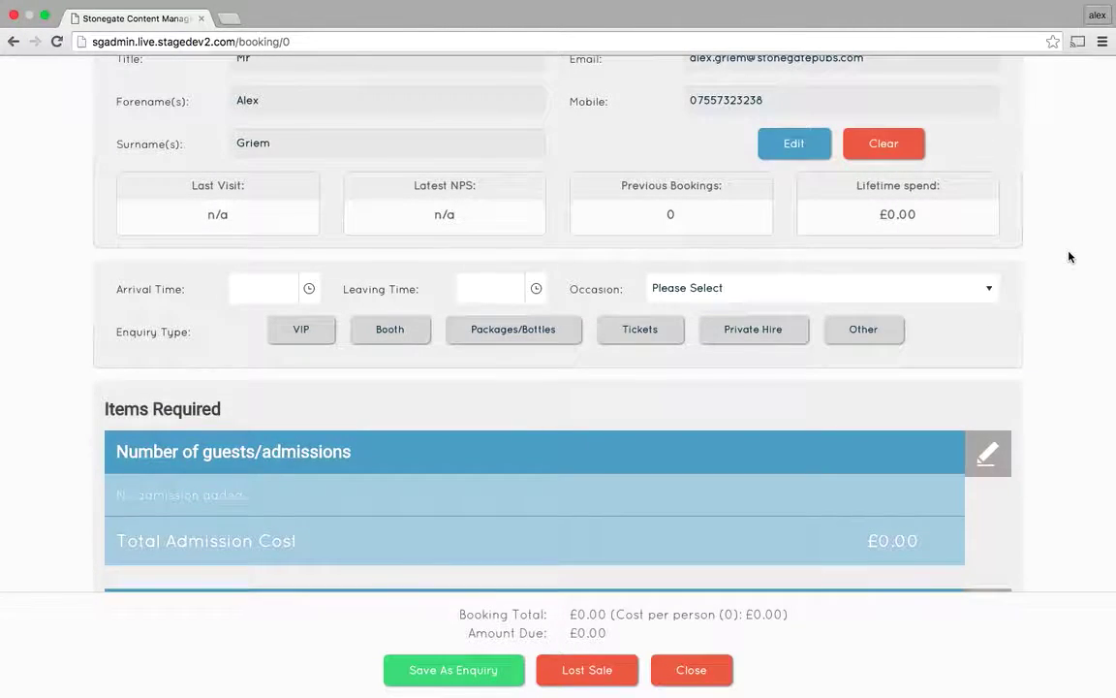
scroll(1070, 257, down, 3)
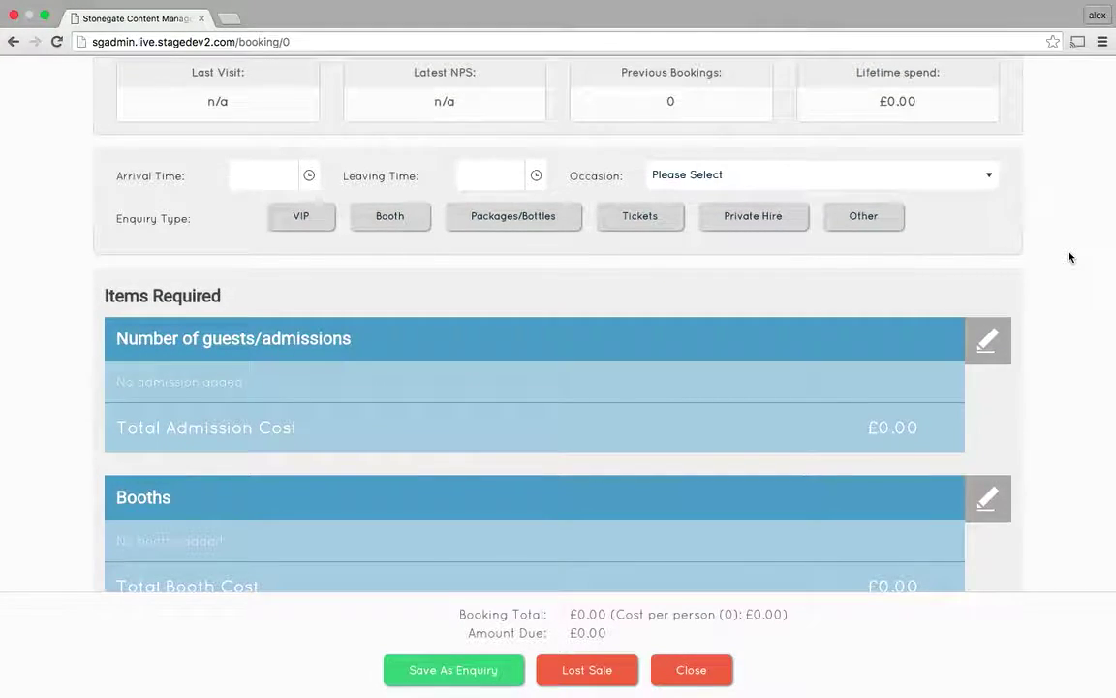
click(267, 173)
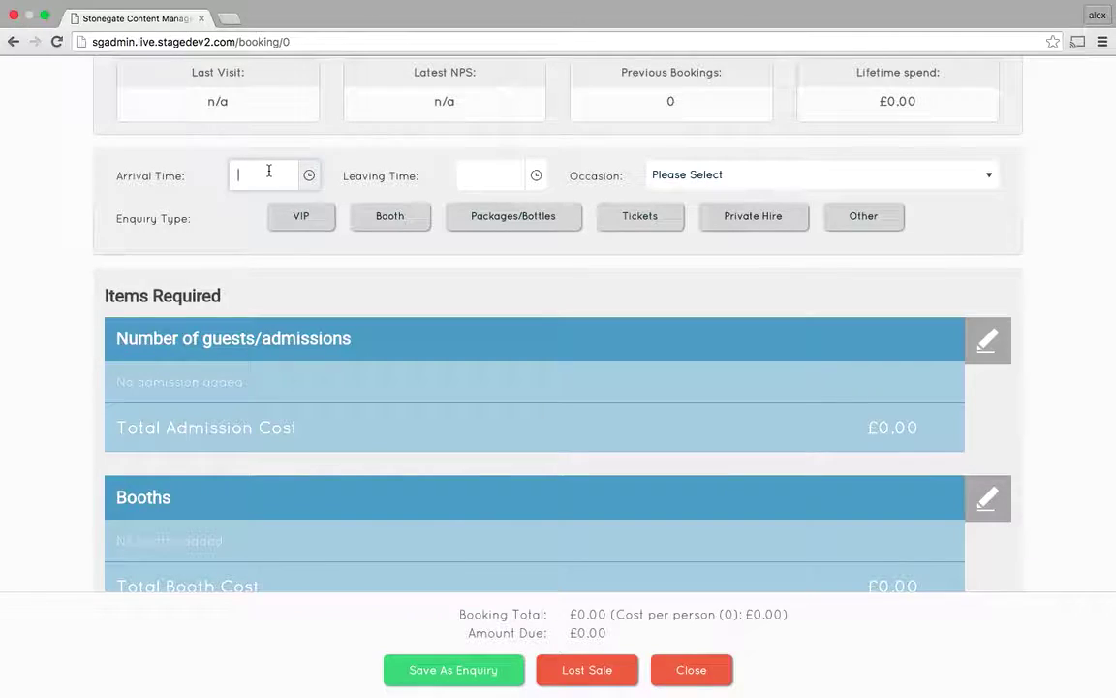
click(310, 176)
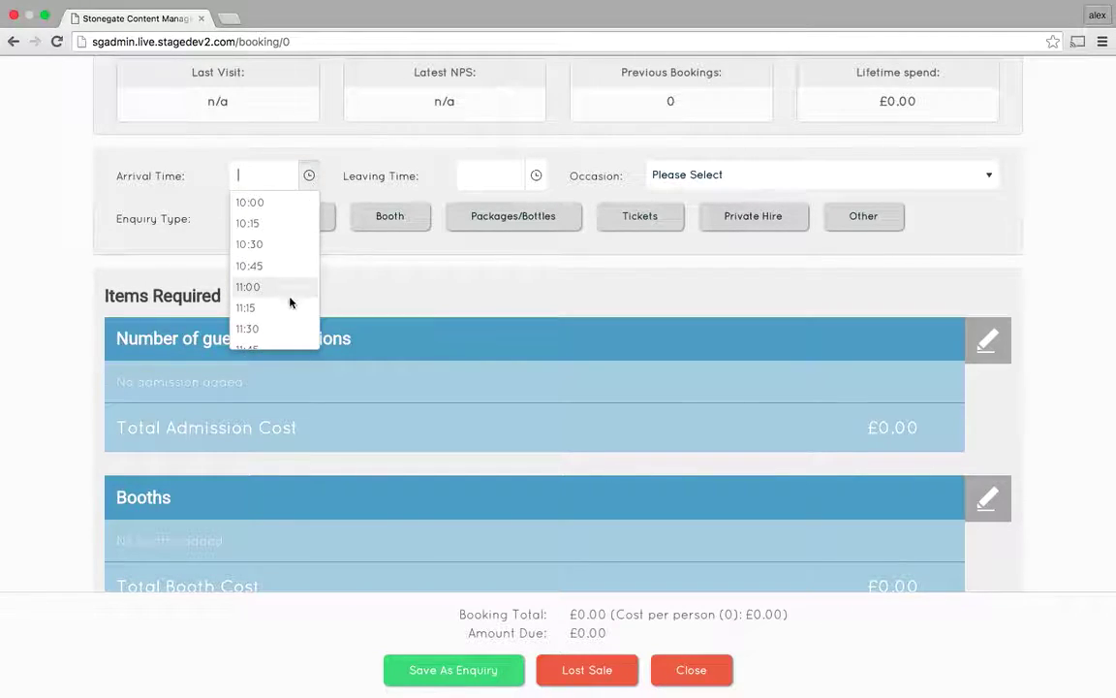
scroll(268, 329, down, 2)
scroll(268, 332, down, 10)
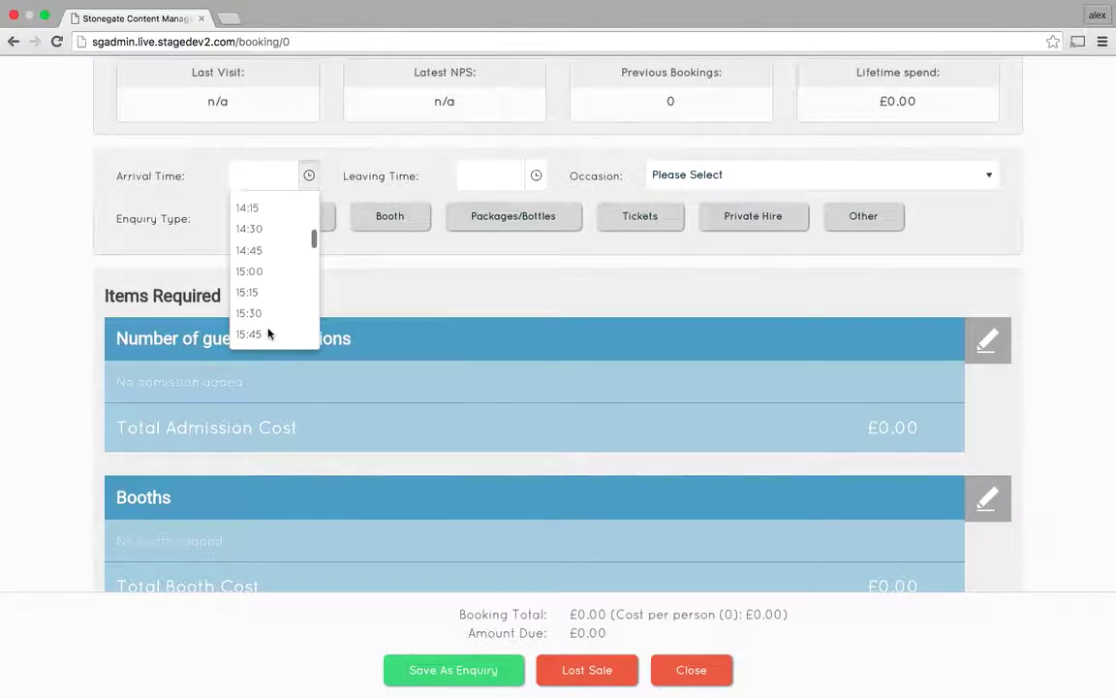
scroll(269, 332, down, 4)
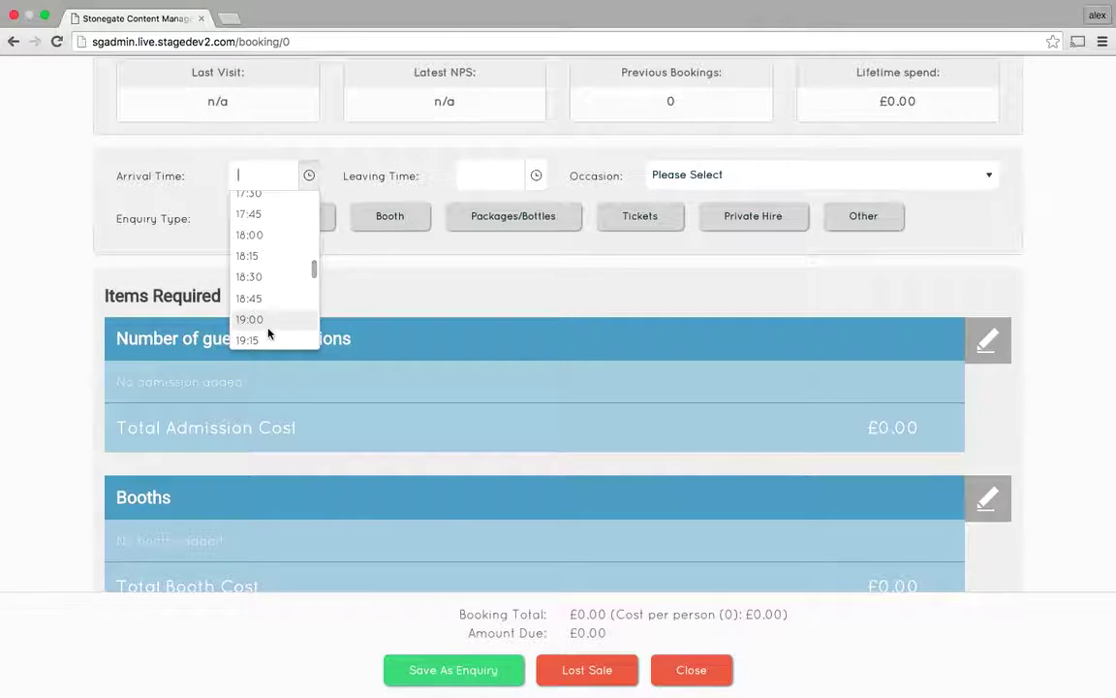
scroll(268, 333, down, 3)
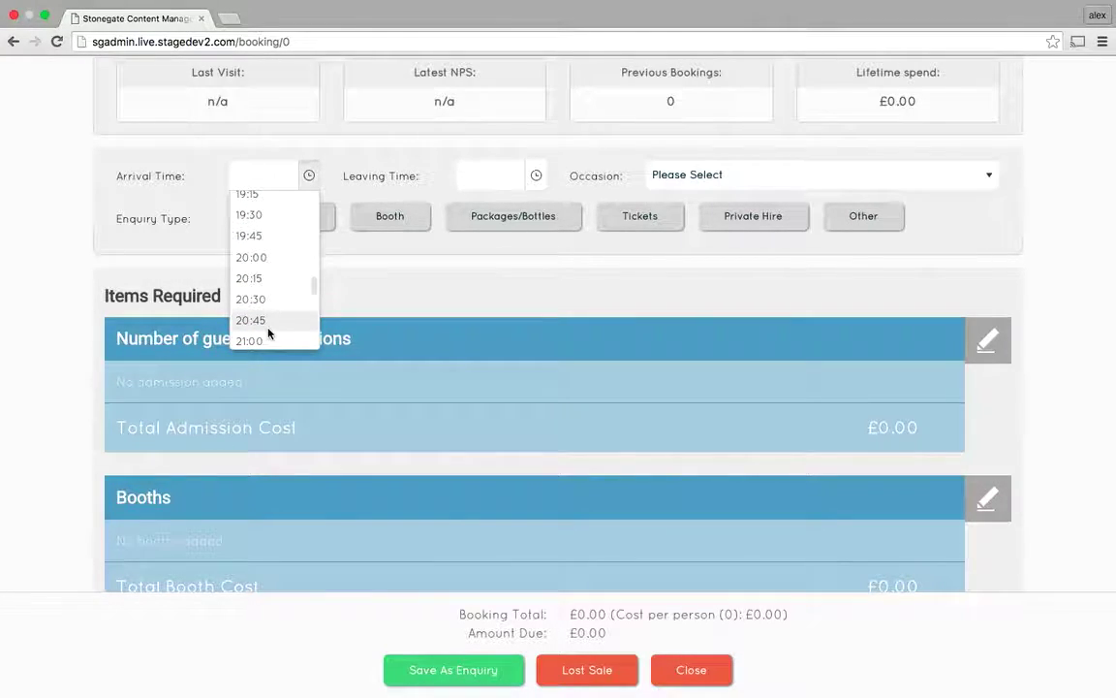
scroll(268, 332, down, 3)
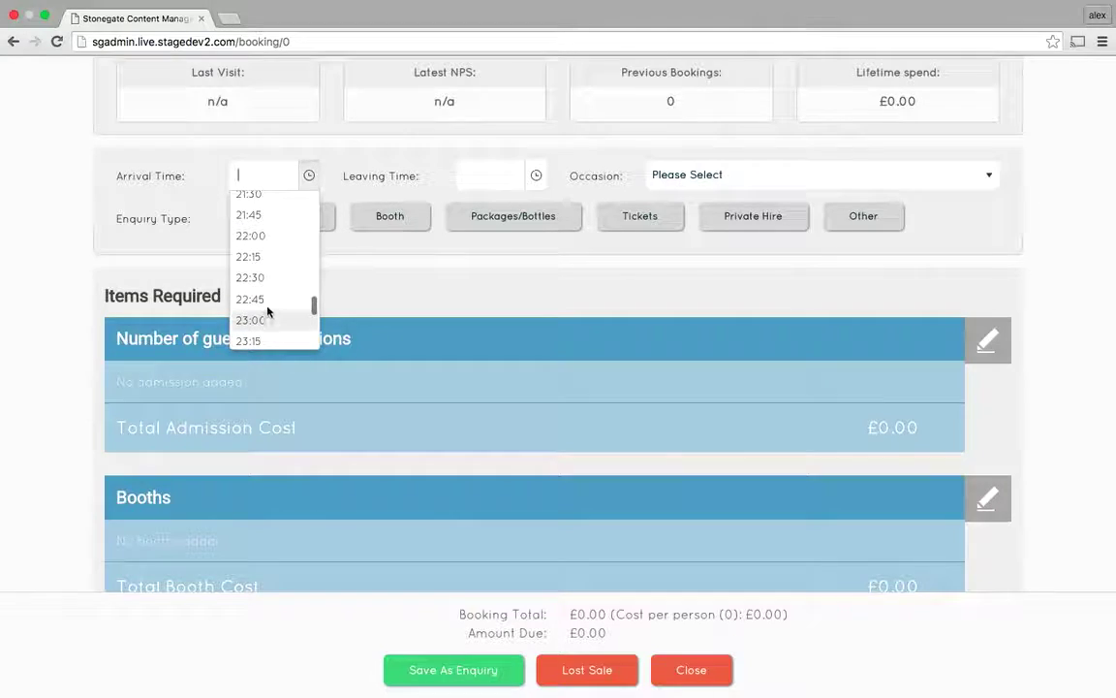
click(263, 323)
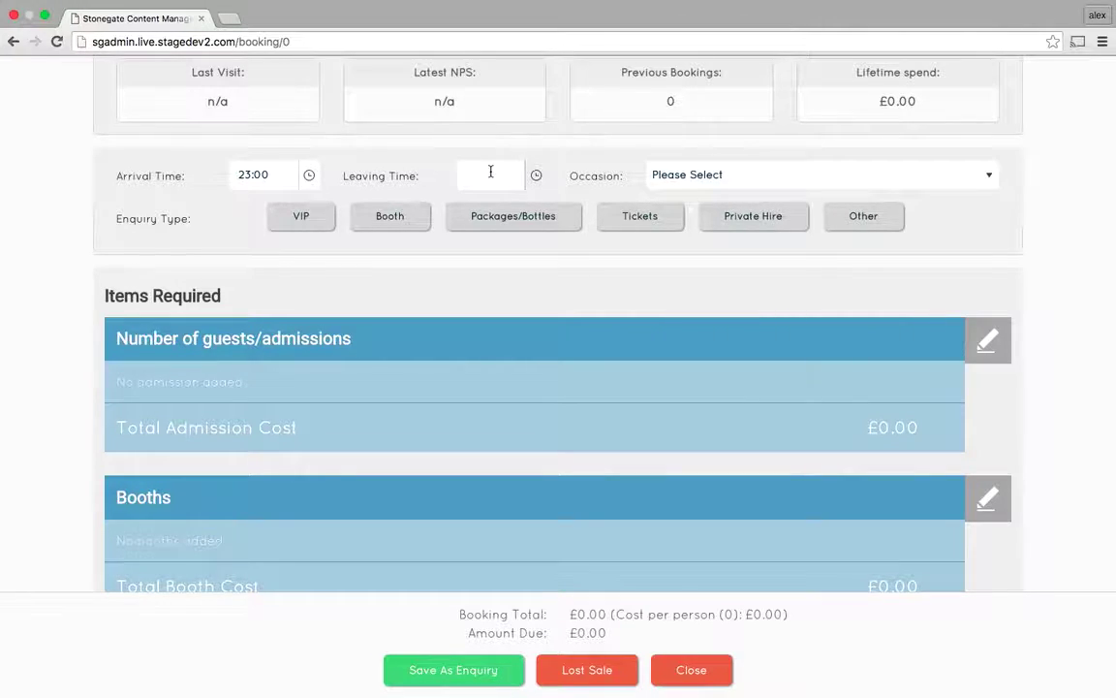
Set the occasion to Work Do and the enquiry types to VIP and Packages/Bottles.
click(734, 178)
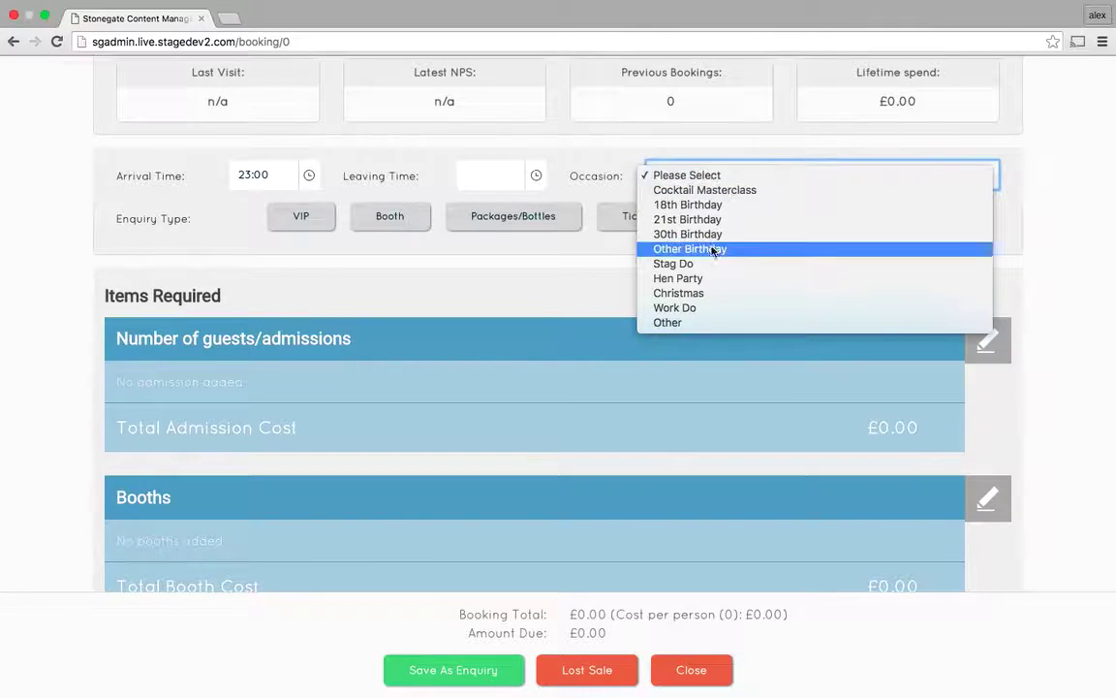
click(690, 310)
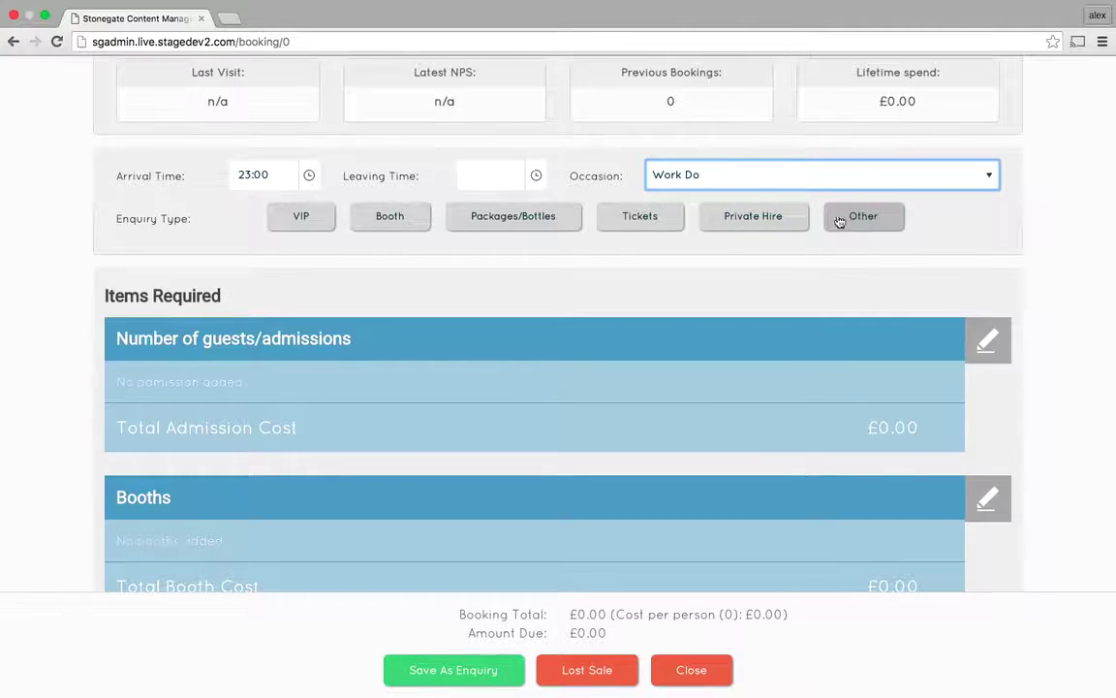
click(299, 219)
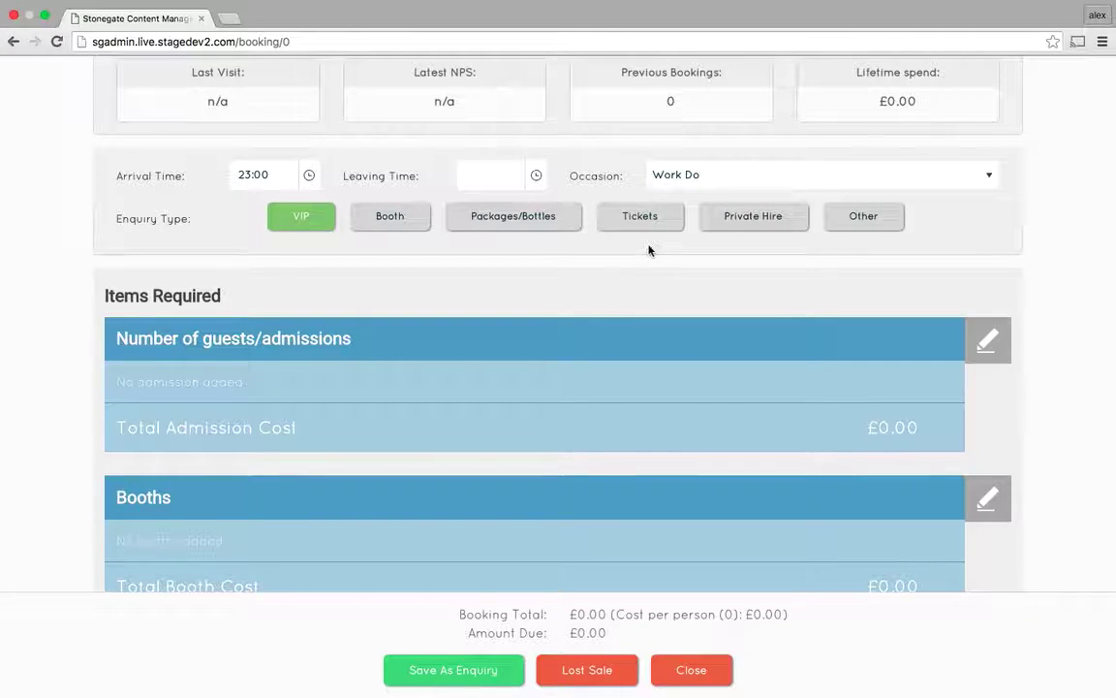
click(559, 230)
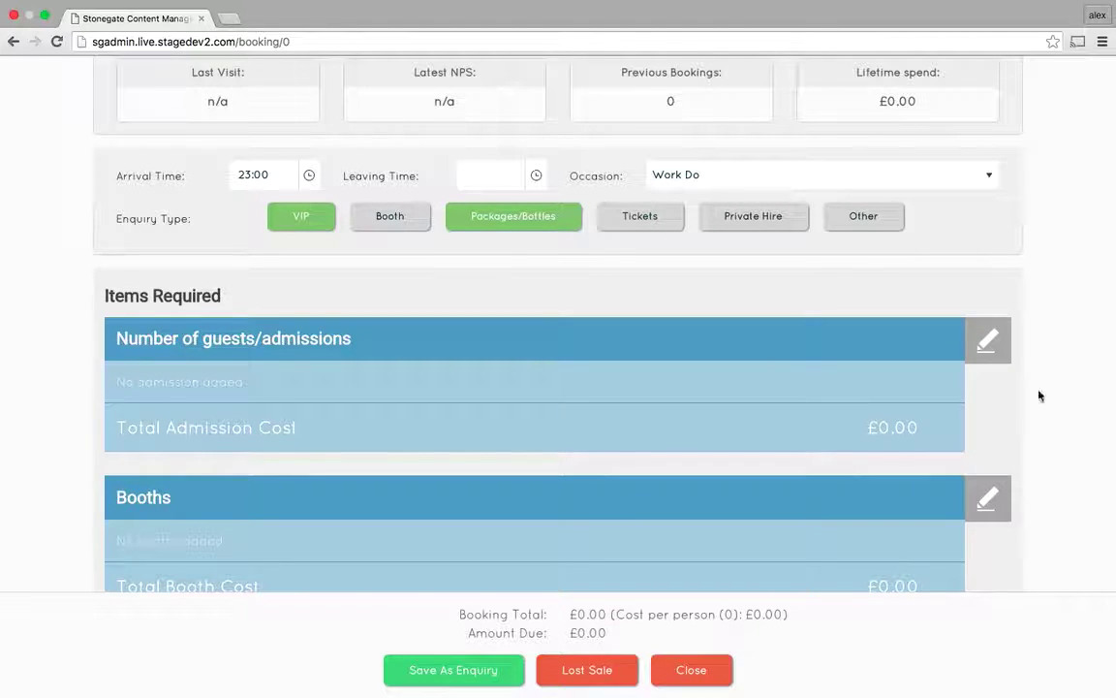
scroll(1032, 495, down, 1)
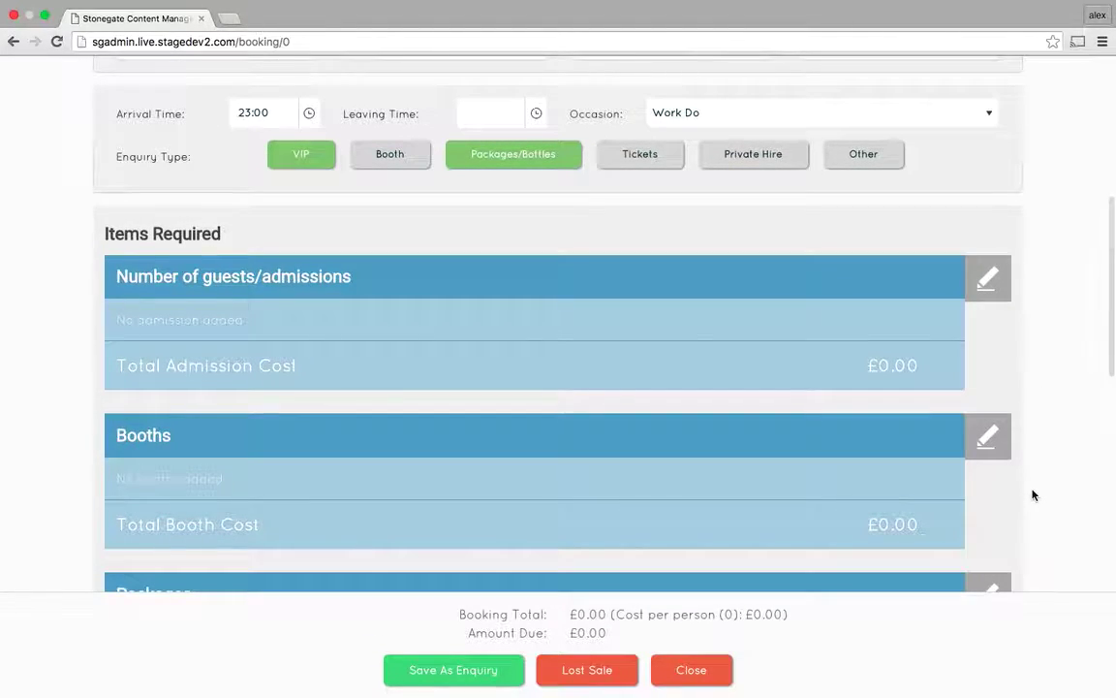
scroll(1032, 495, down, 1)
scroll(1032, 496, down, 1)
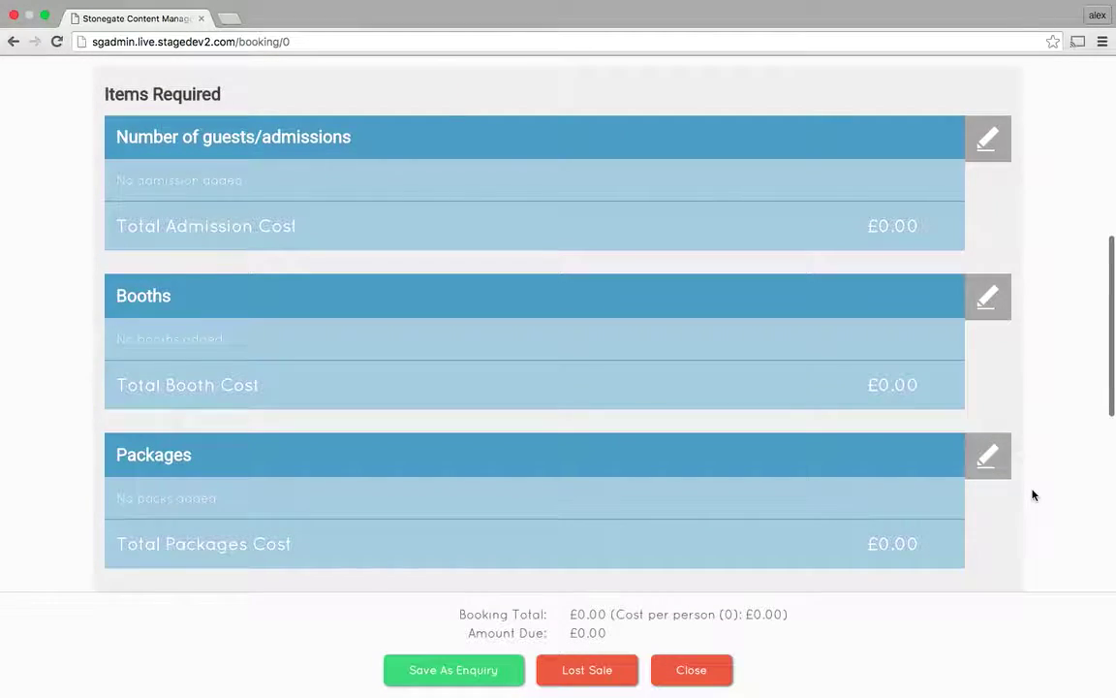
Add six Standard admissions at £10.00 each, giving a £60.00 booking total.
click(991, 141)
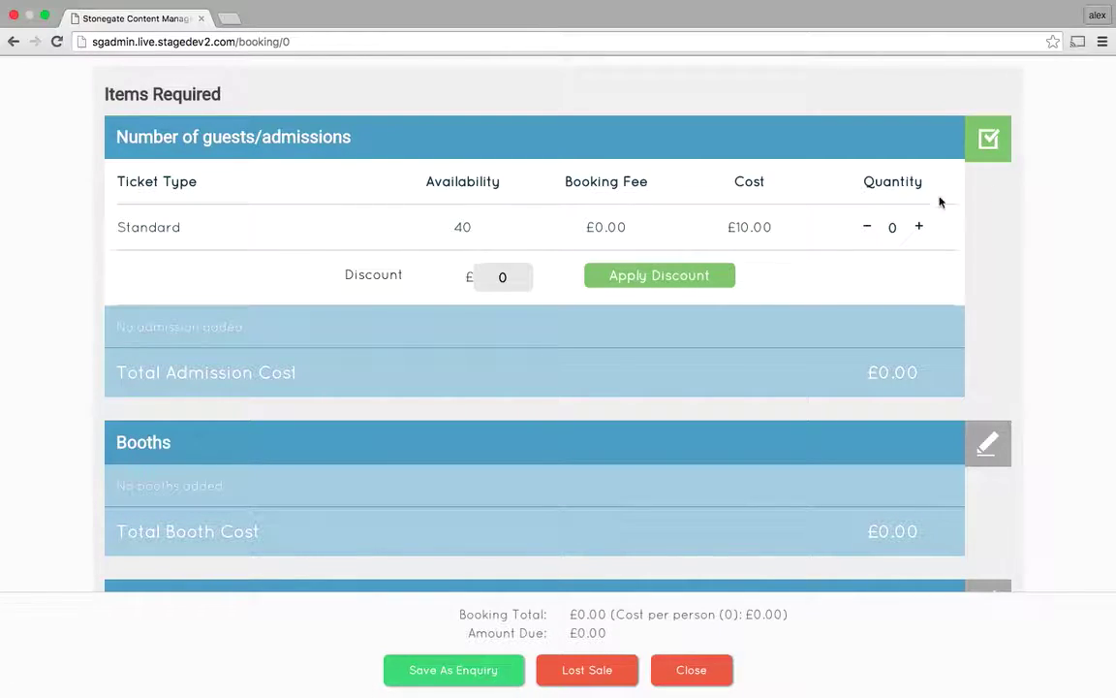
click(921, 228)
click(921, 228)
click(920, 228)
click(921, 228)
click(920, 228)
click(920, 228)
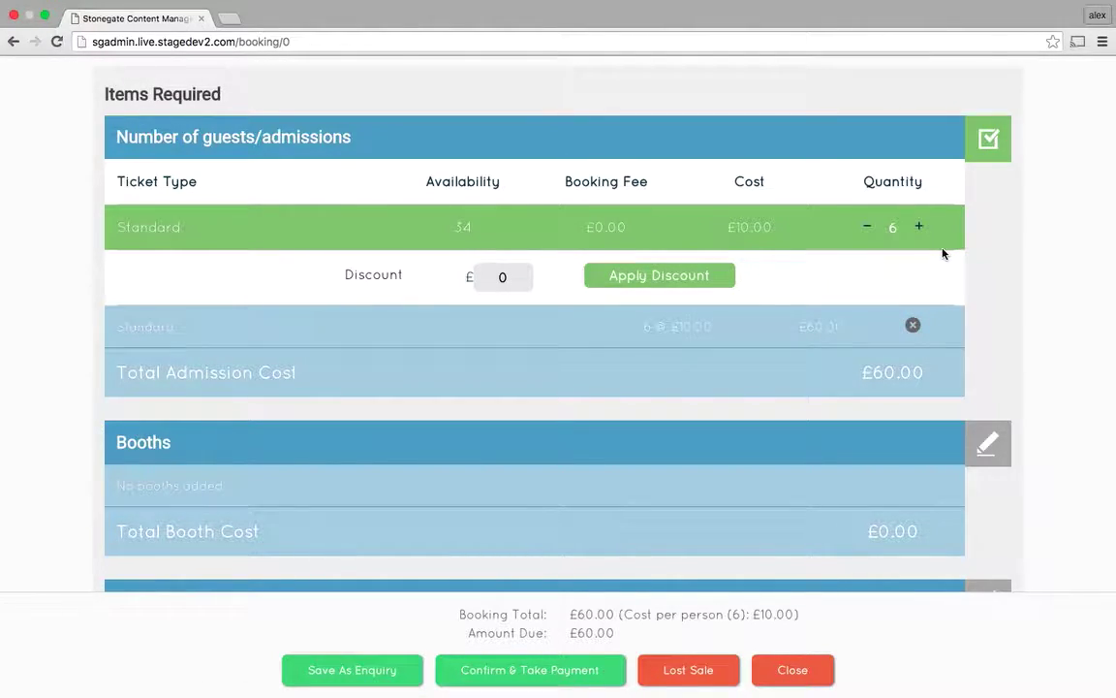
click(922, 227)
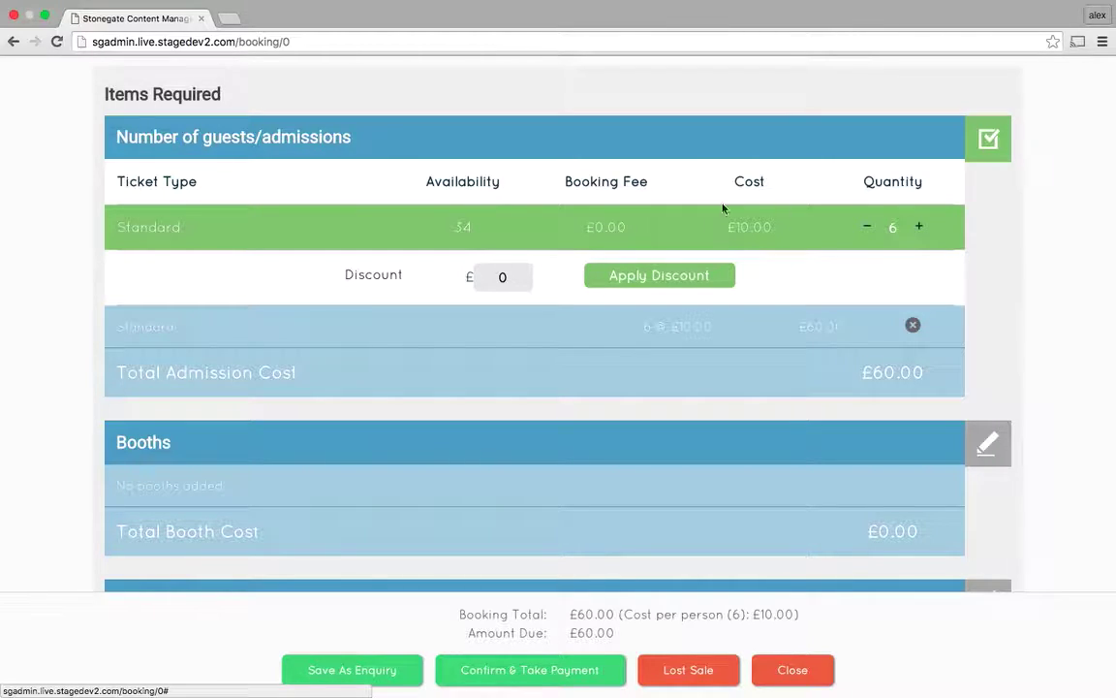
click(869, 231)
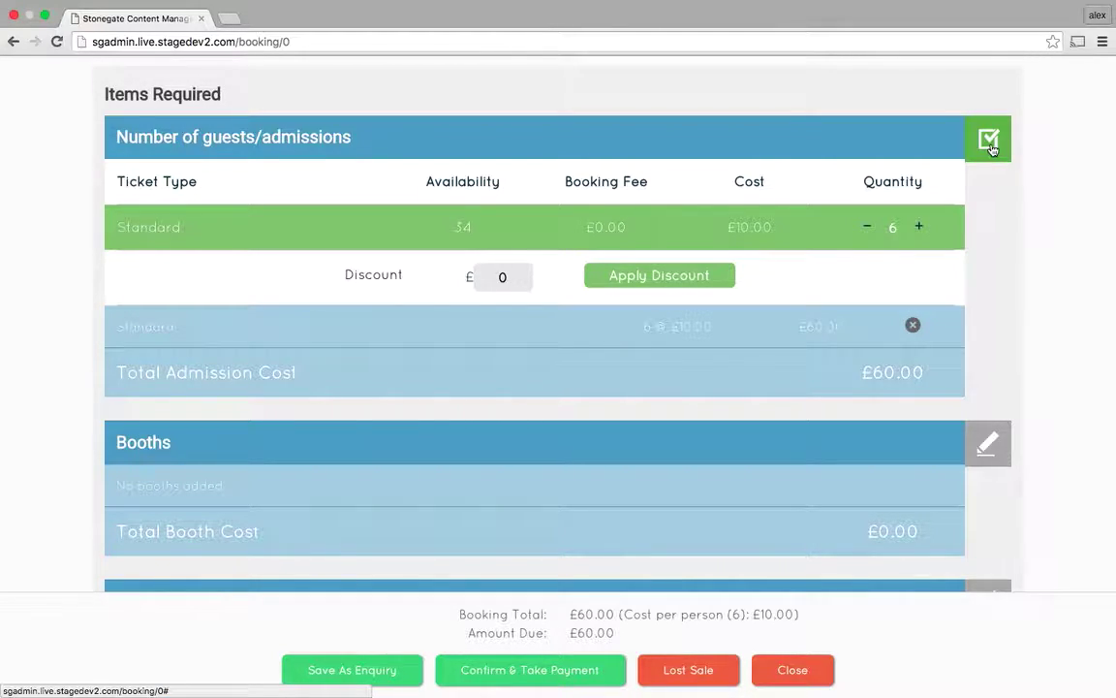
click(989, 141)
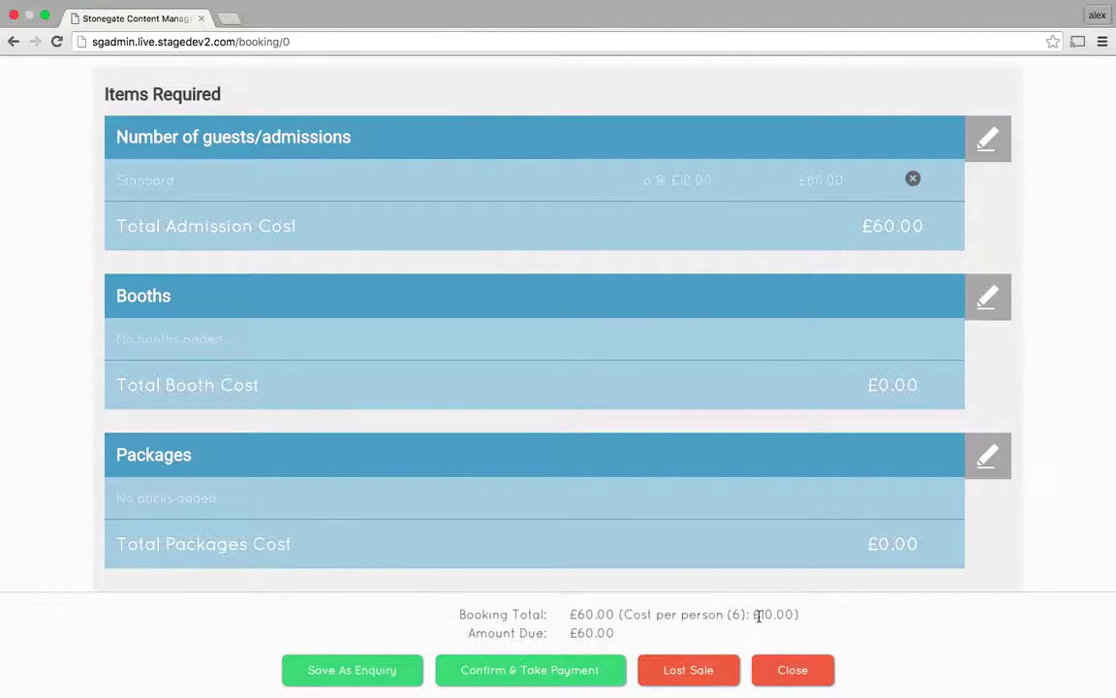
Add Booth 5 on the First Floor to the booking at £0.00.
click(998, 299)
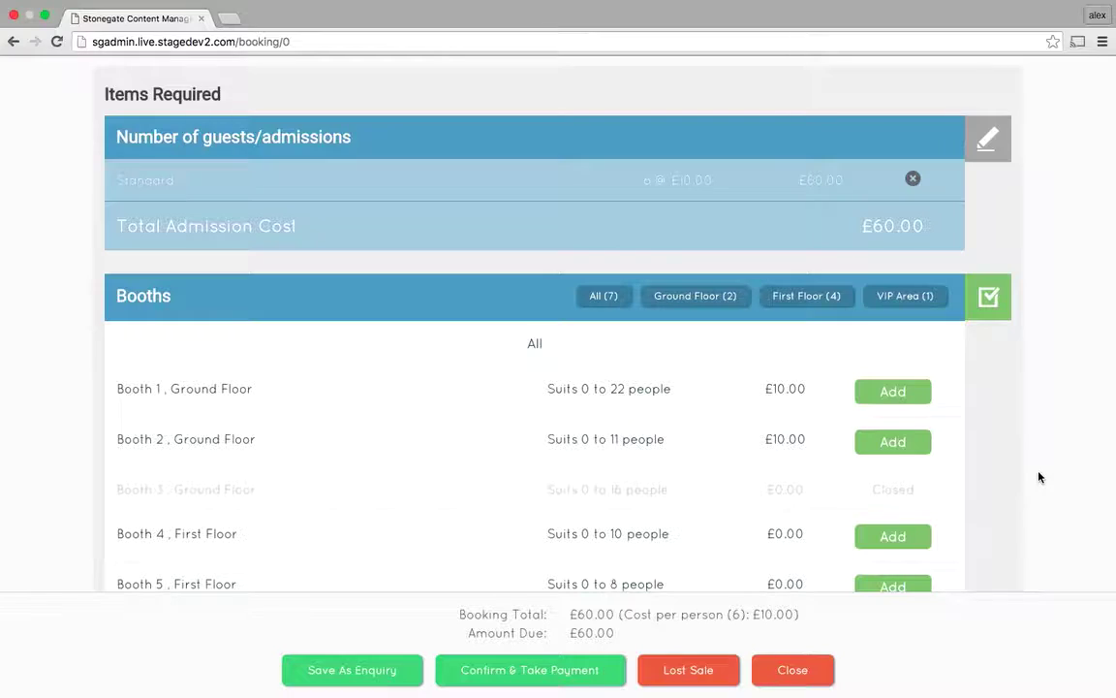
scroll(1039, 476, down, 2)
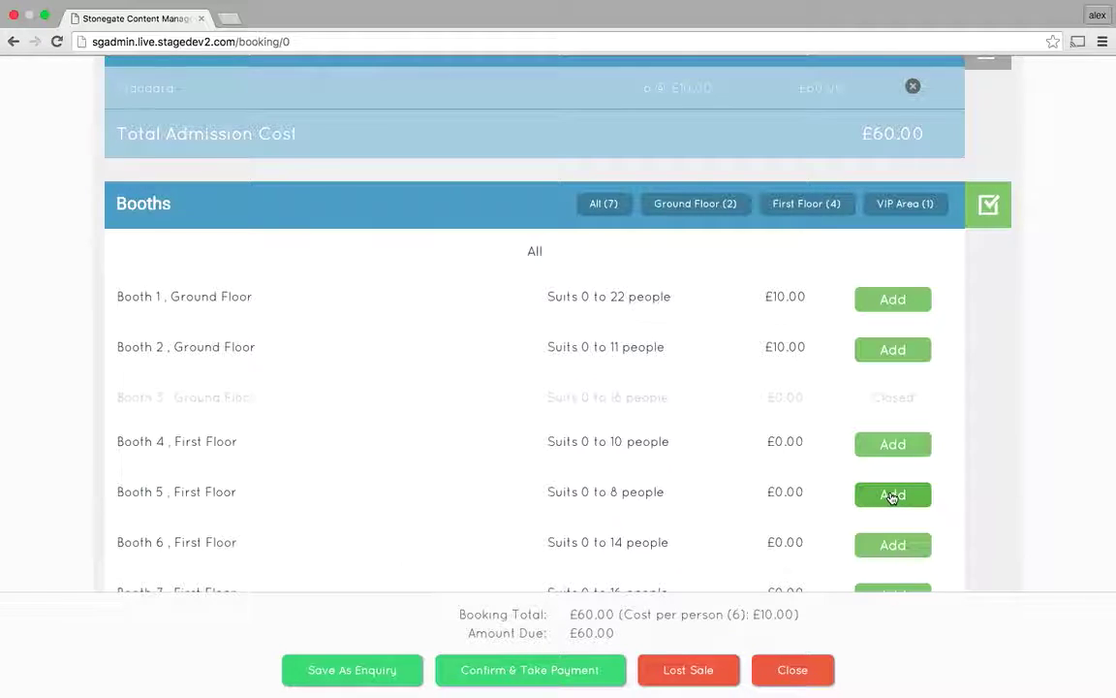
click(892, 495)
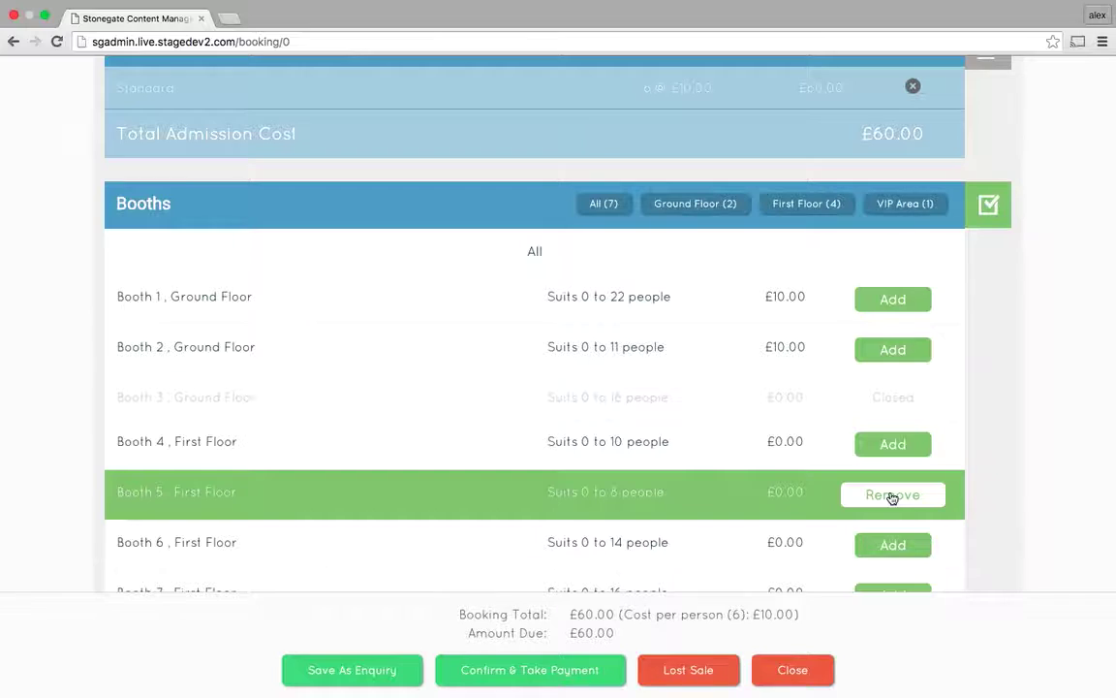
click(990, 204)
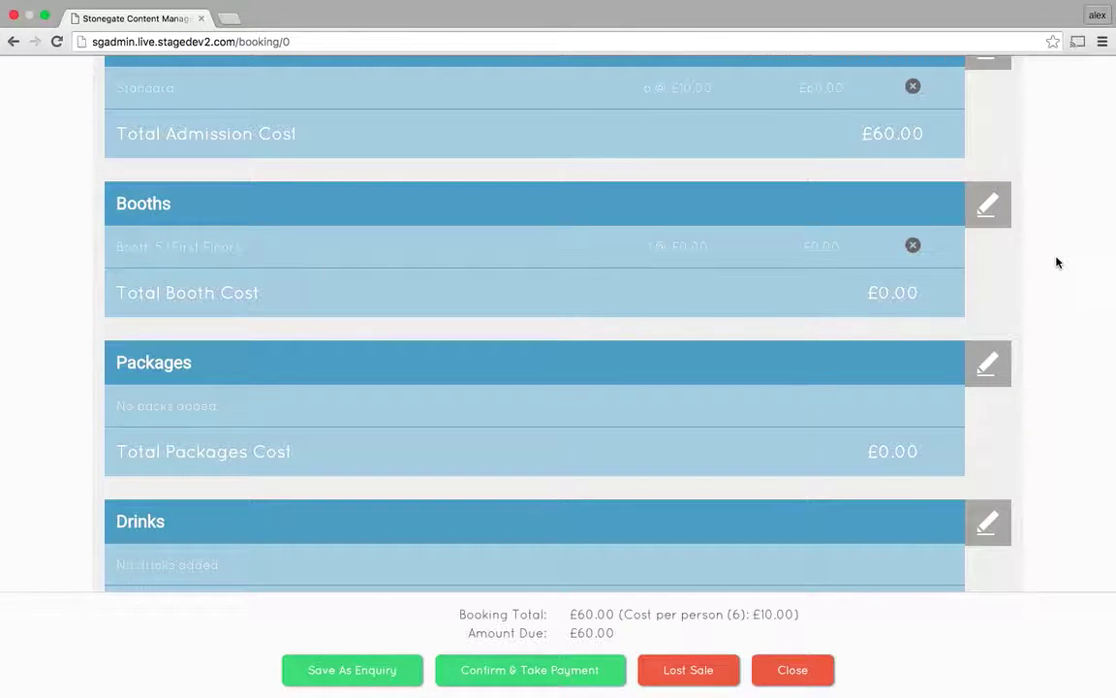
Add one £200.00 Gold Package from the Standard packages, raising the total to £260.00.
click(987, 363)
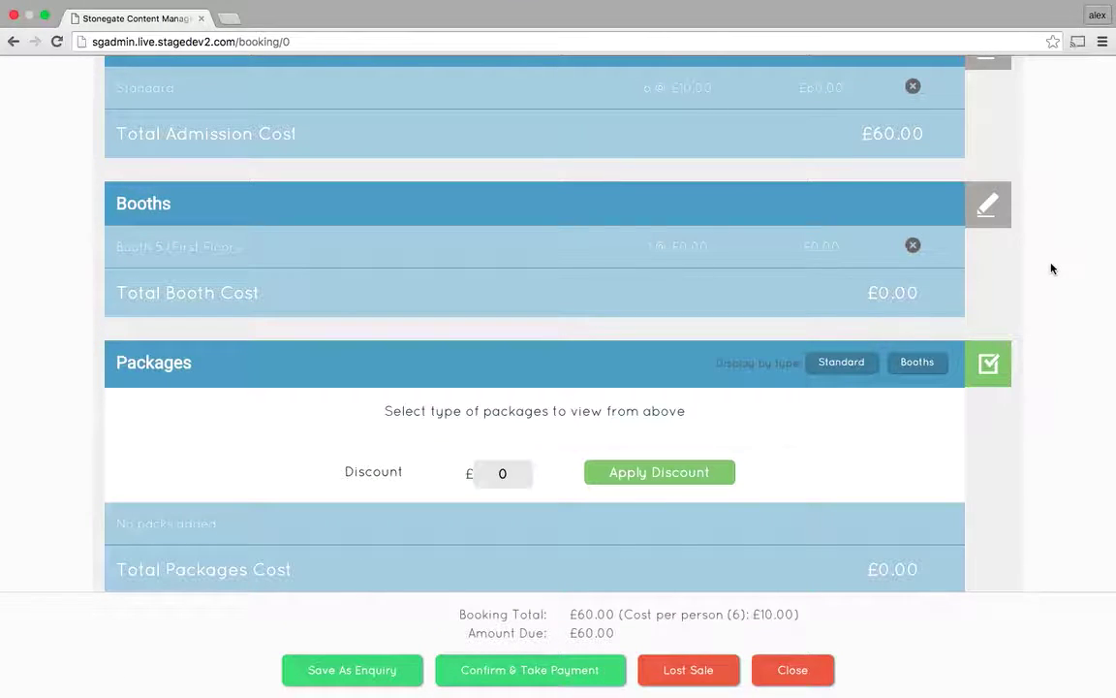
click(842, 361)
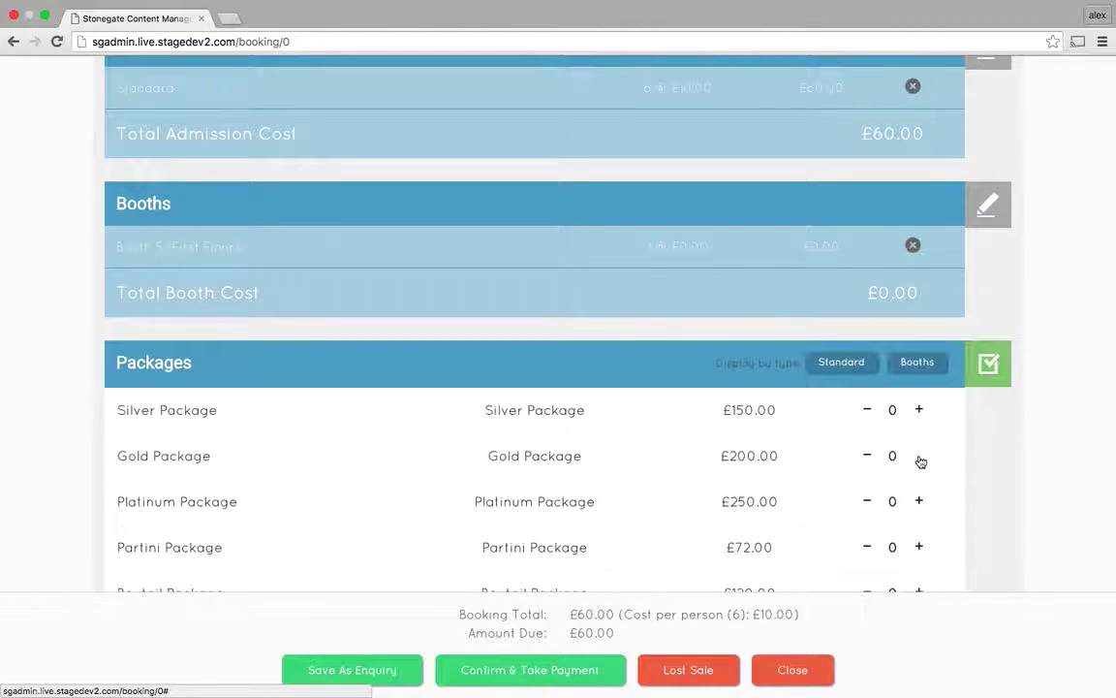
click(919, 456)
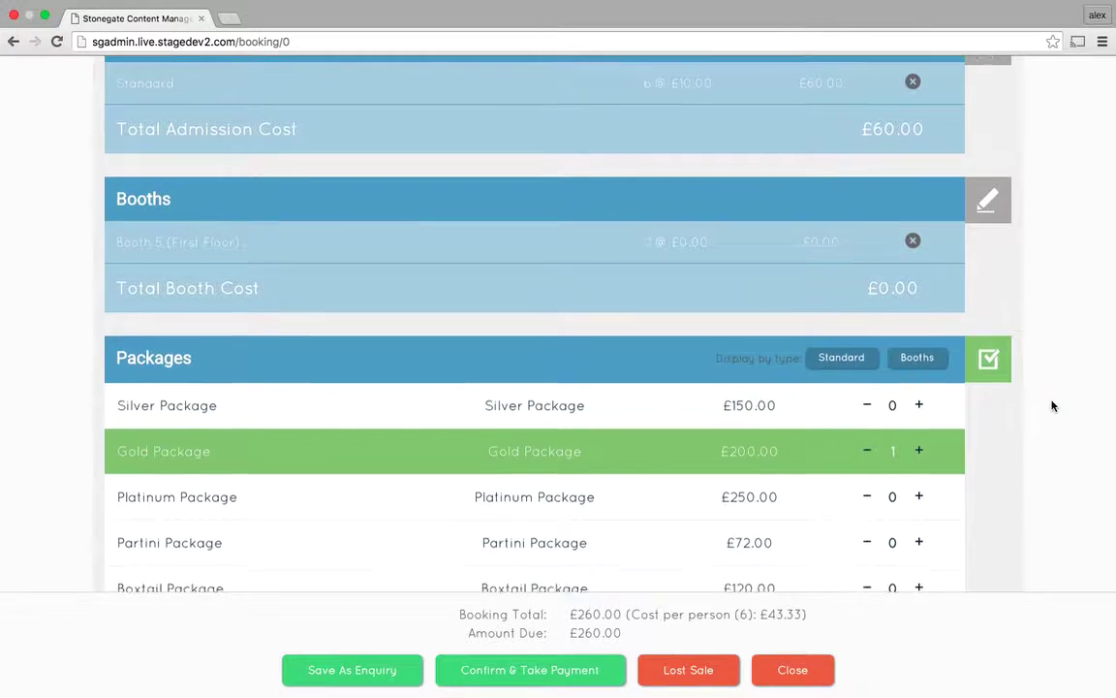
scroll(1051, 397, down, 2)
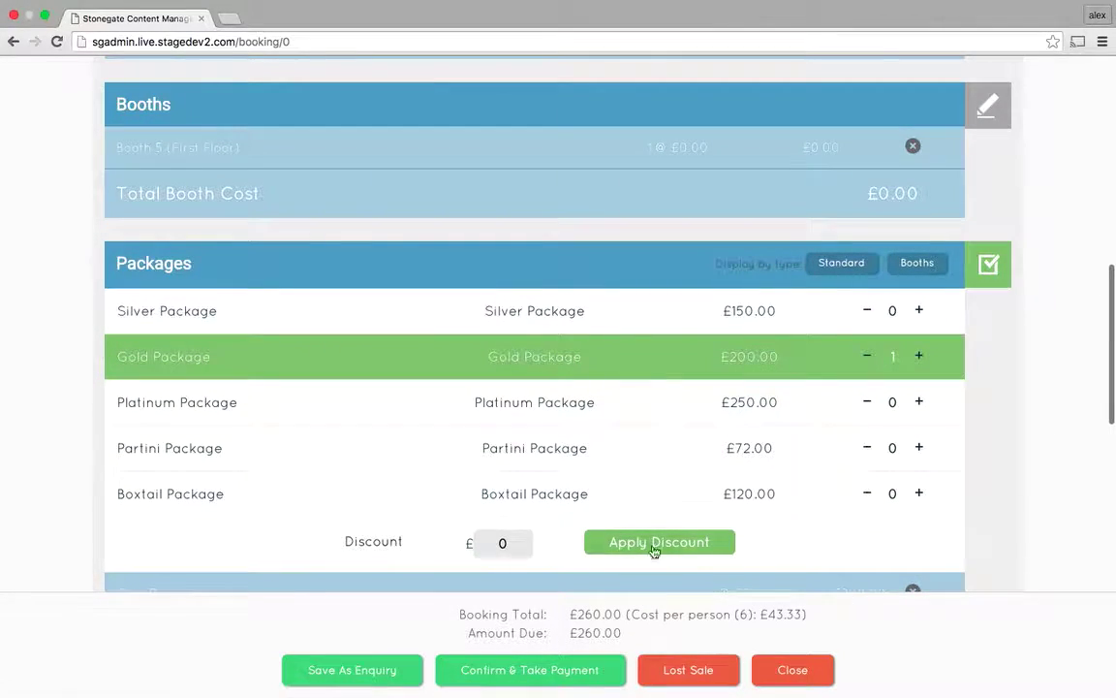
click(988, 268)
scroll(1028, 346, down, 3)
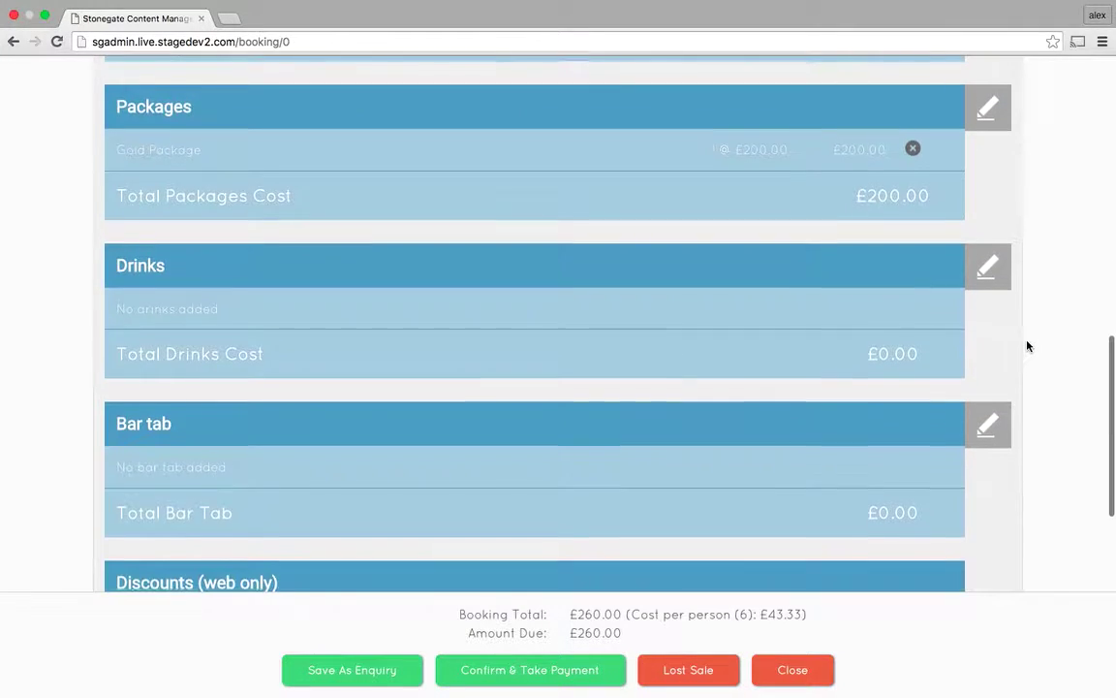
Add two Prosecco from the Wine category to the drinks list.
click(986, 271)
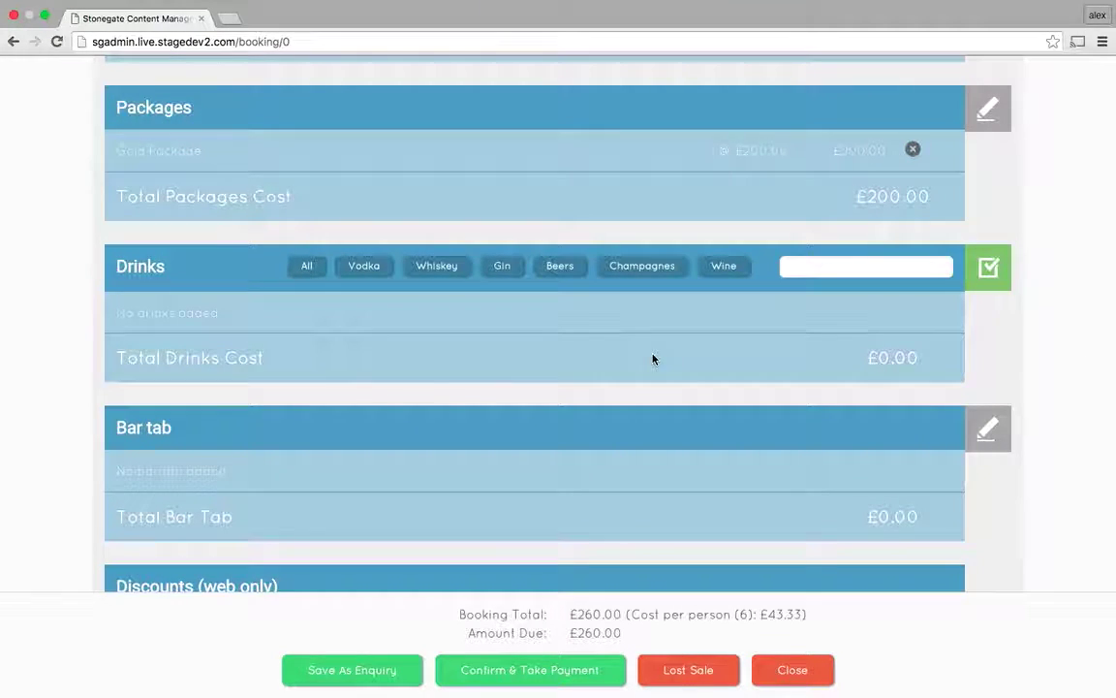
click(717, 270)
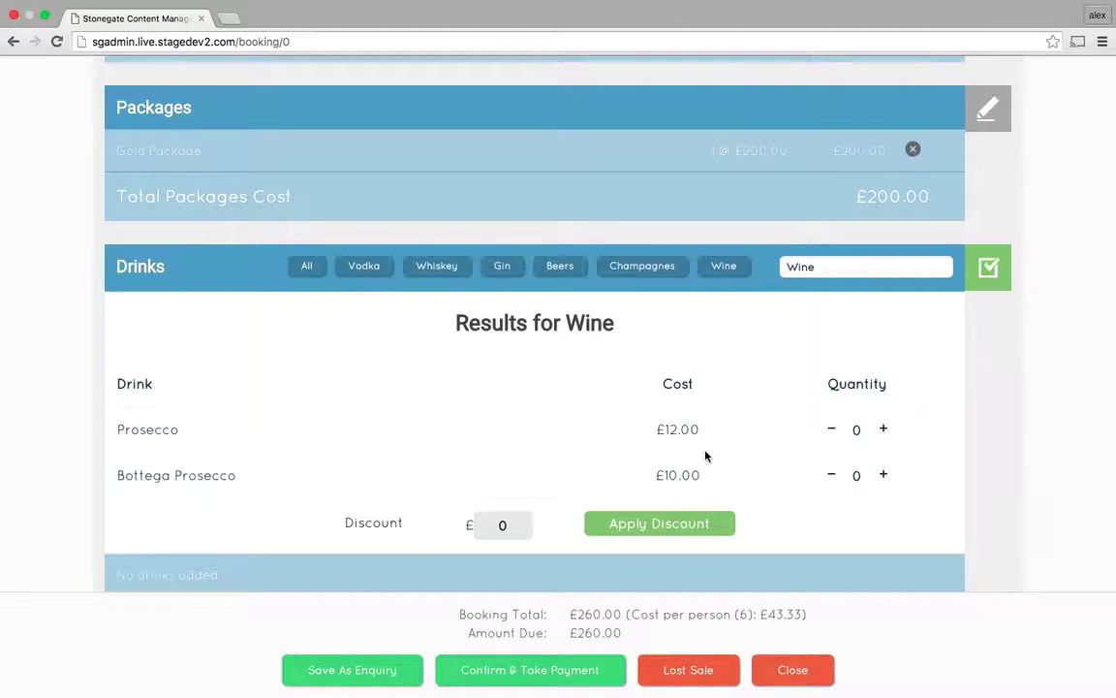
click(883, 430)
click(883, 430)
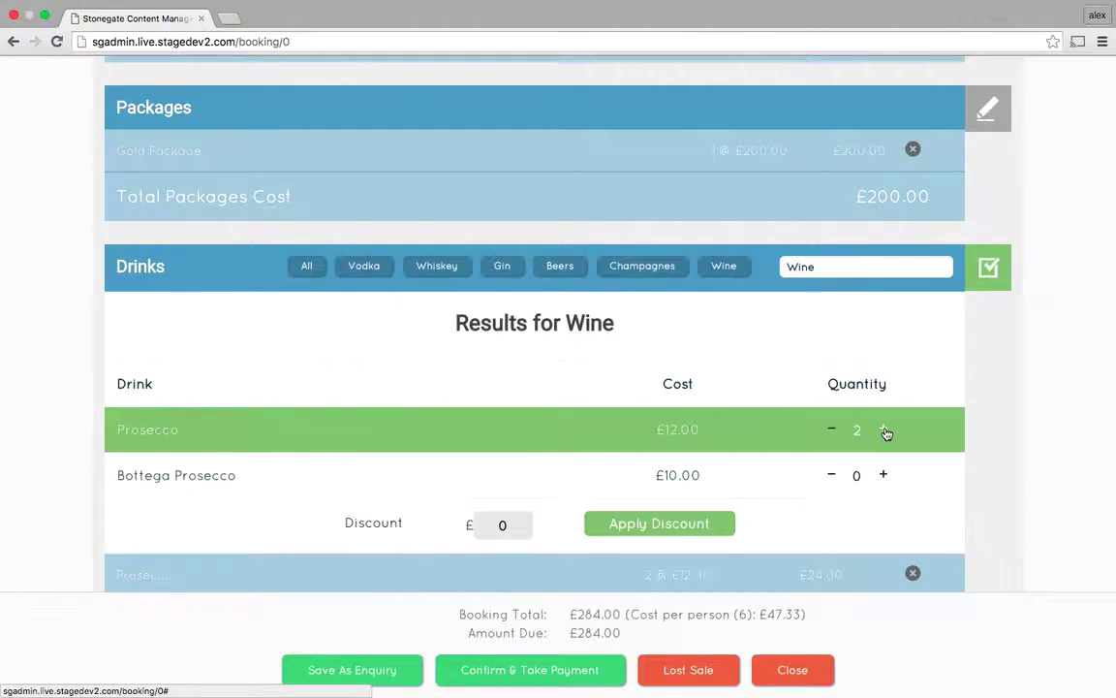
click(984, 285)
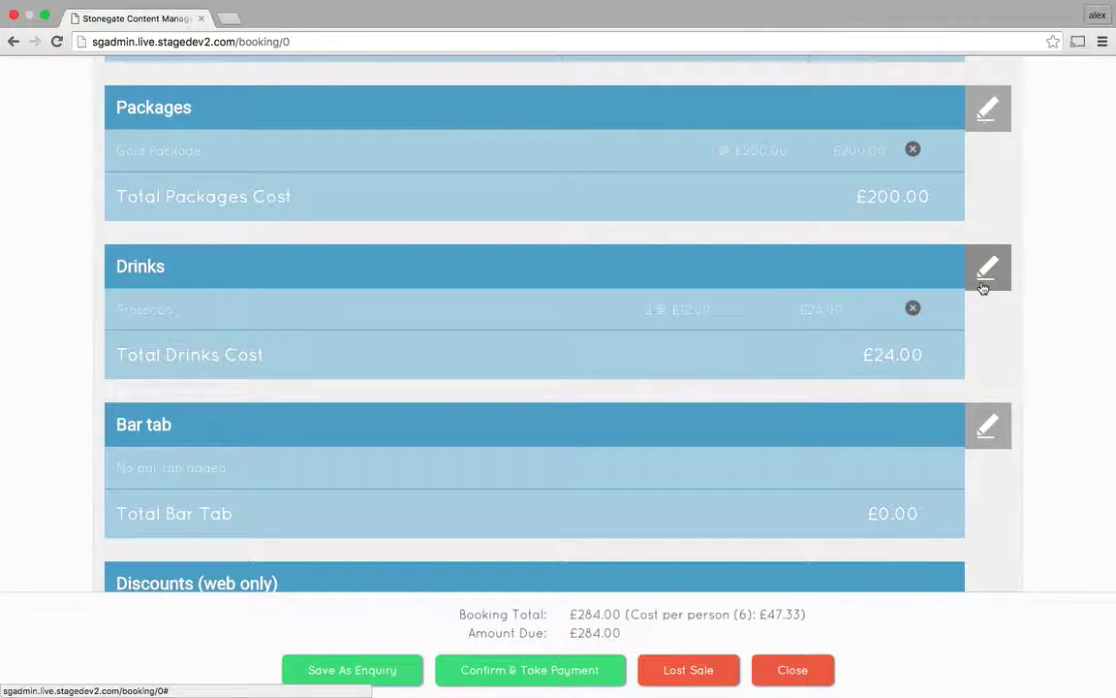
Add three Corona from the full drinks list and confirm drinks totalling £38.40.
click(984, 286)
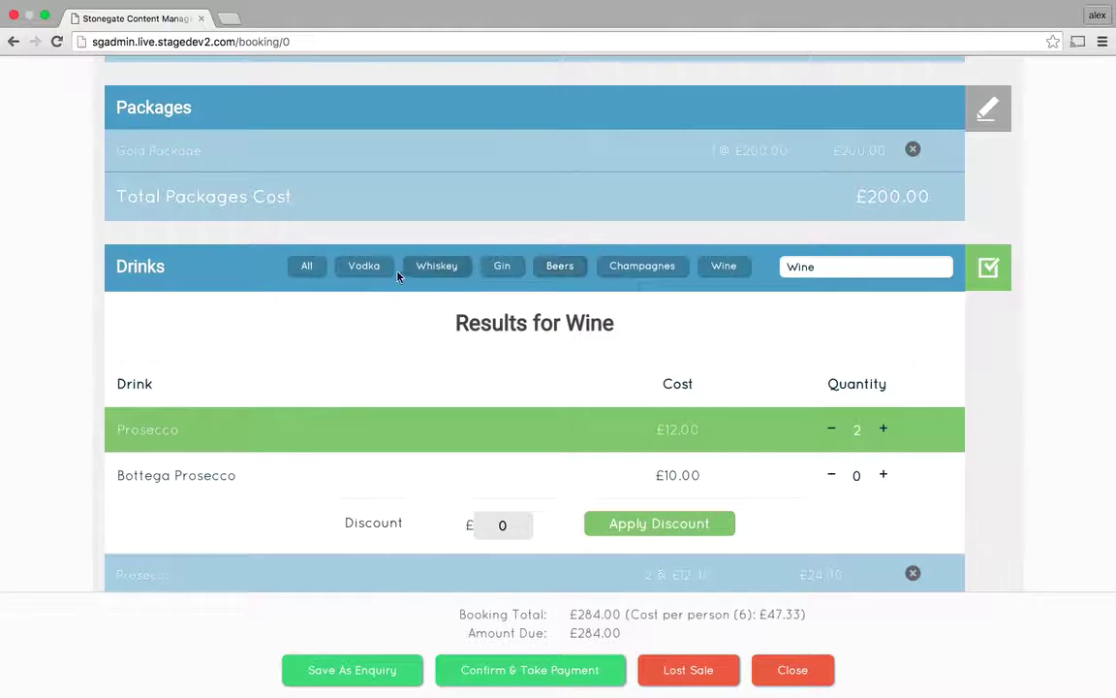
click(366, 272)
click(442, 276)
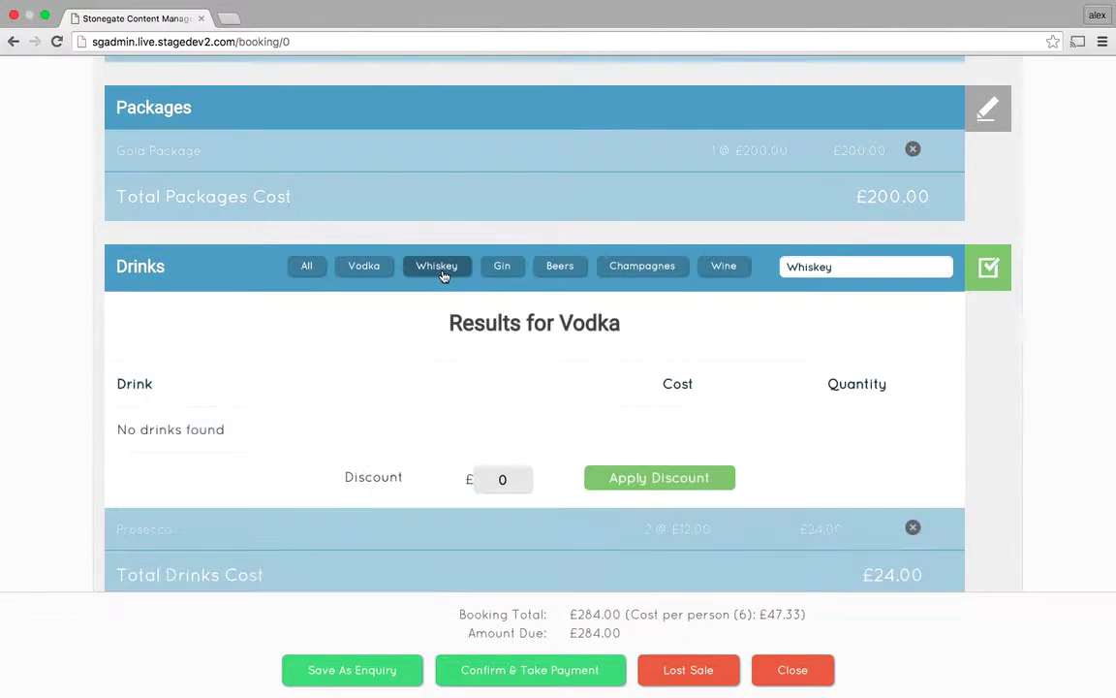
click(502, 268)
click(638, 267)
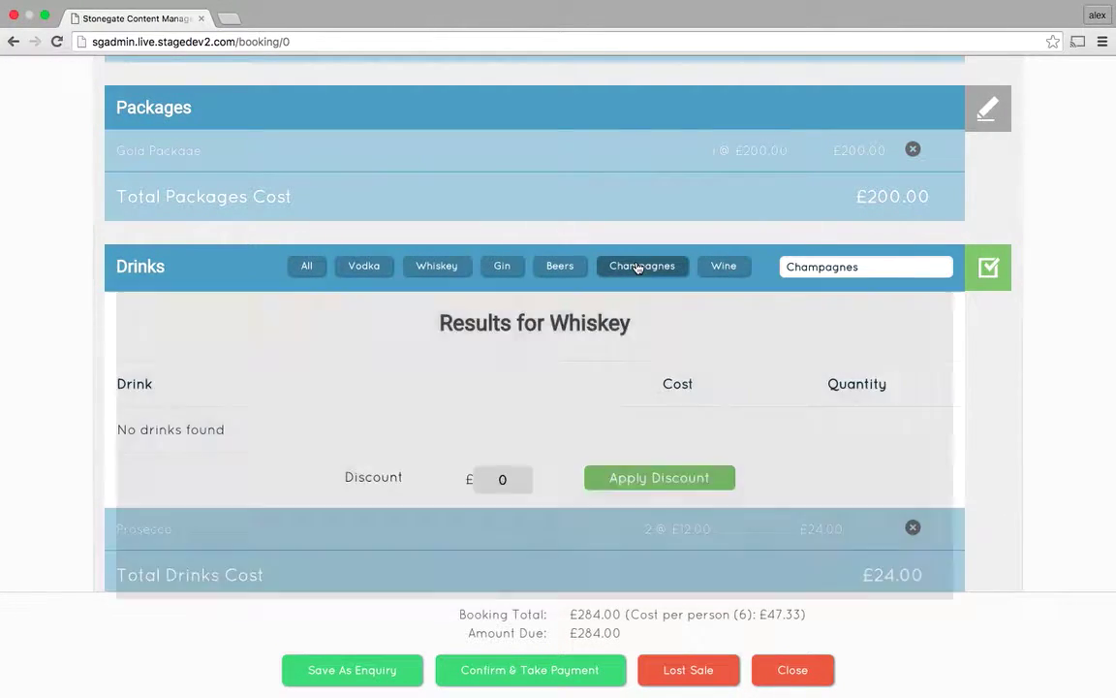
click(308, 268)
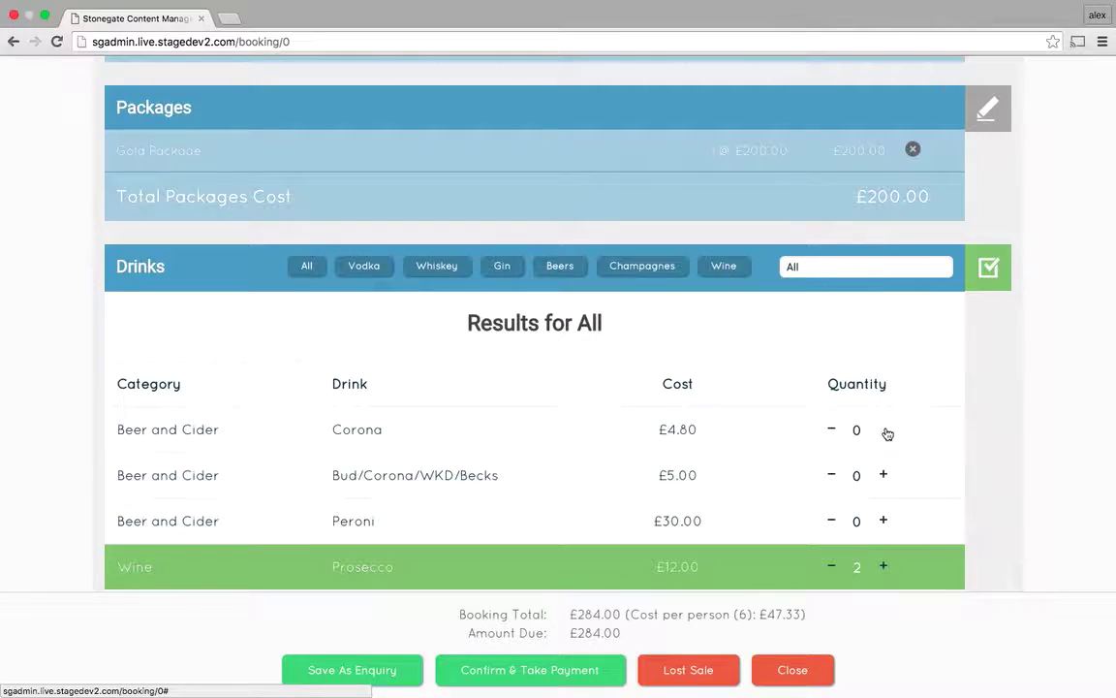
click(887, 433)
click(888, 433)
click(888, 433)
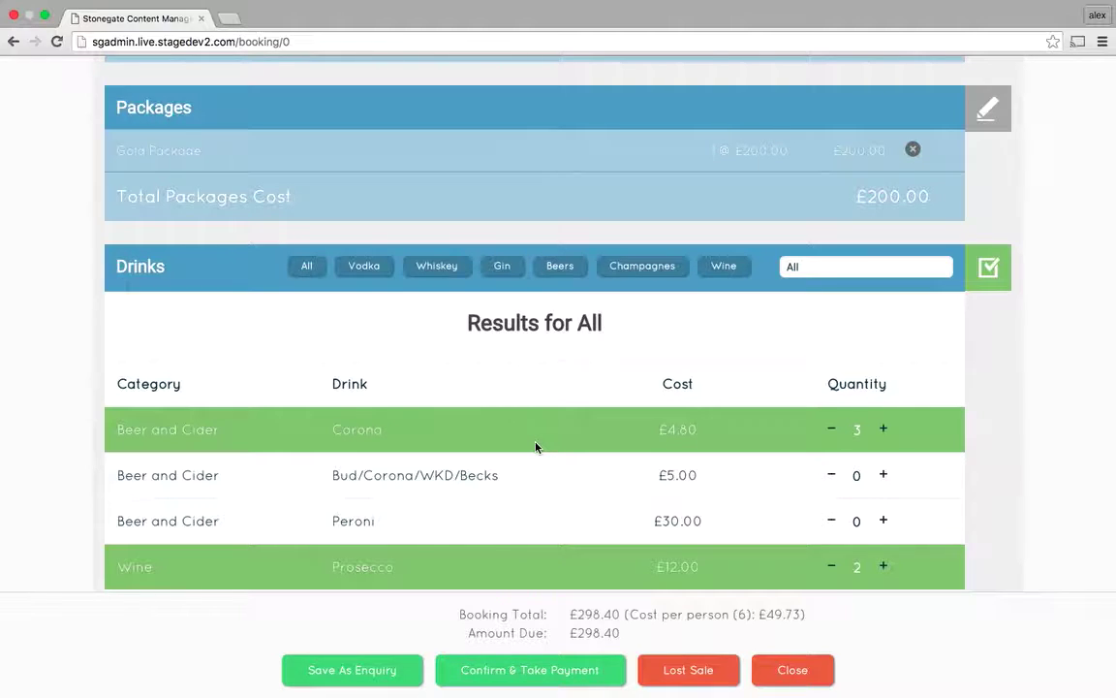
click(990, 273)
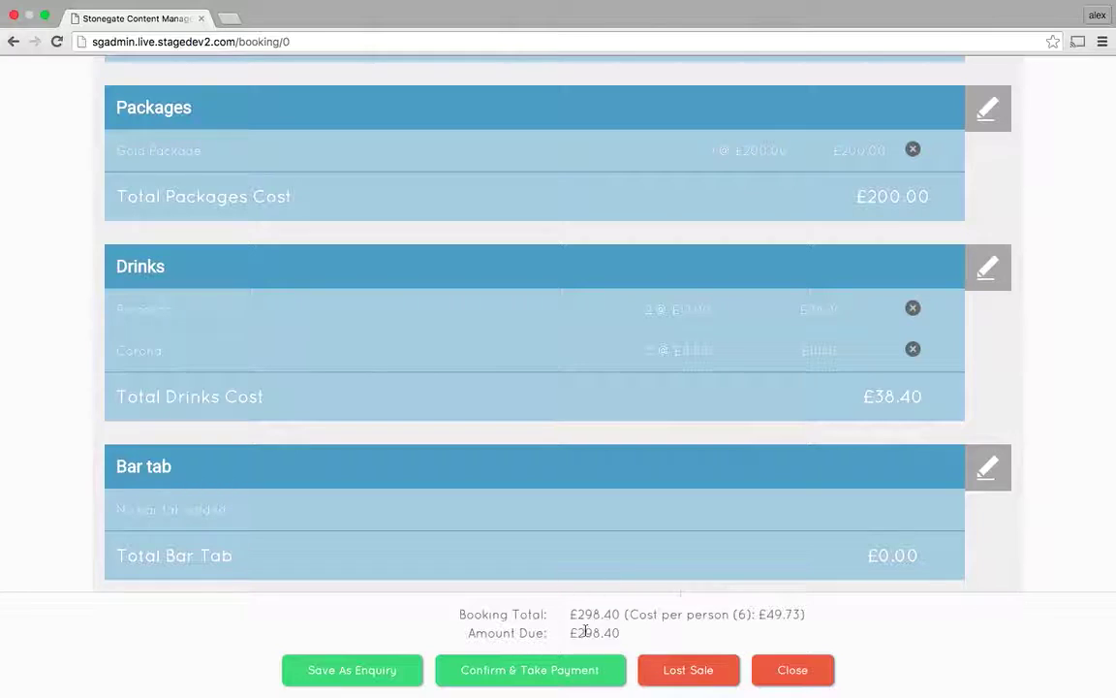
Add a £150 bar tab to the booking, bringing the total to £448.40.
scroll(1047, 525, down, 2)
scroll(1047, 527, down, 1)
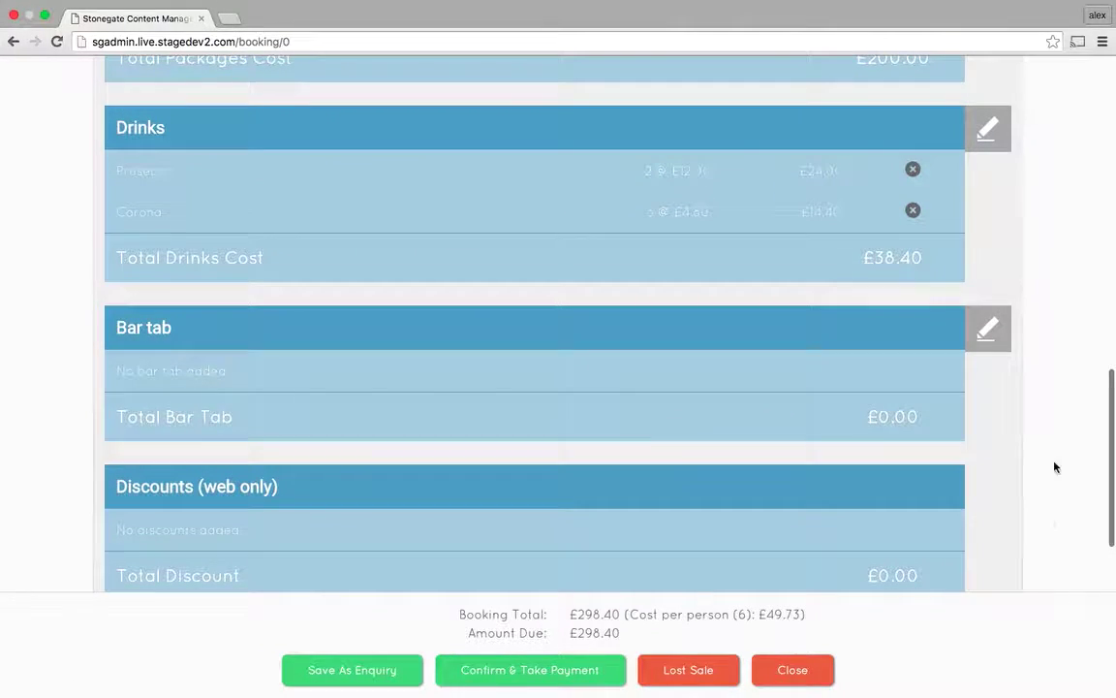
click(989, 327)
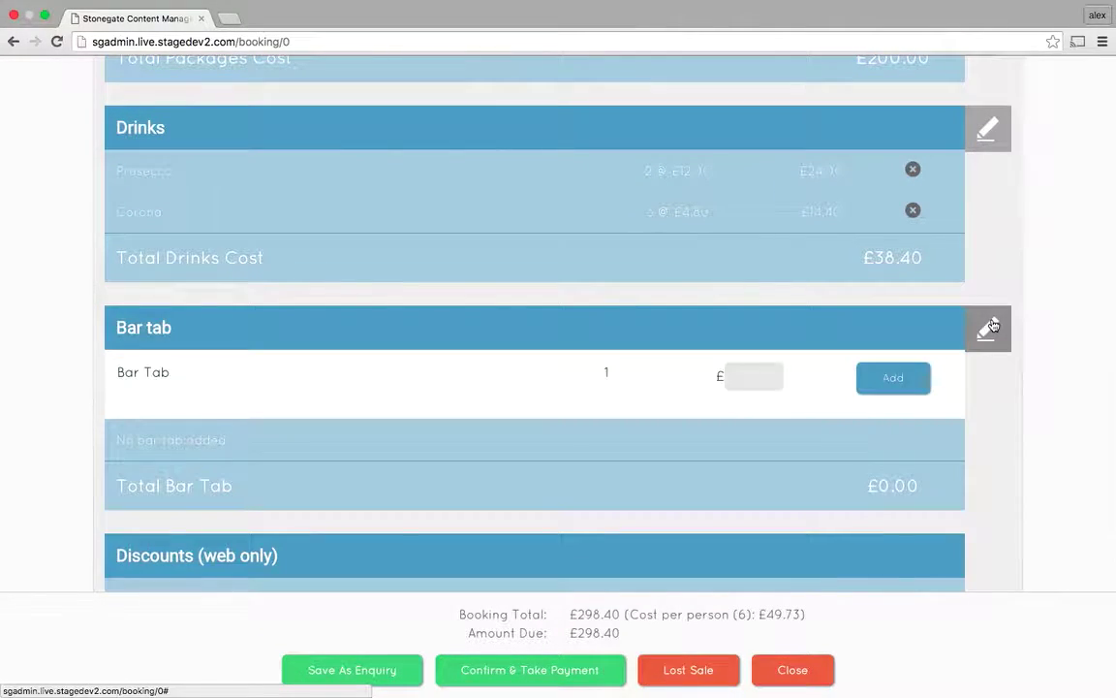
click(746, 377)
text(150)
click(892, 379)
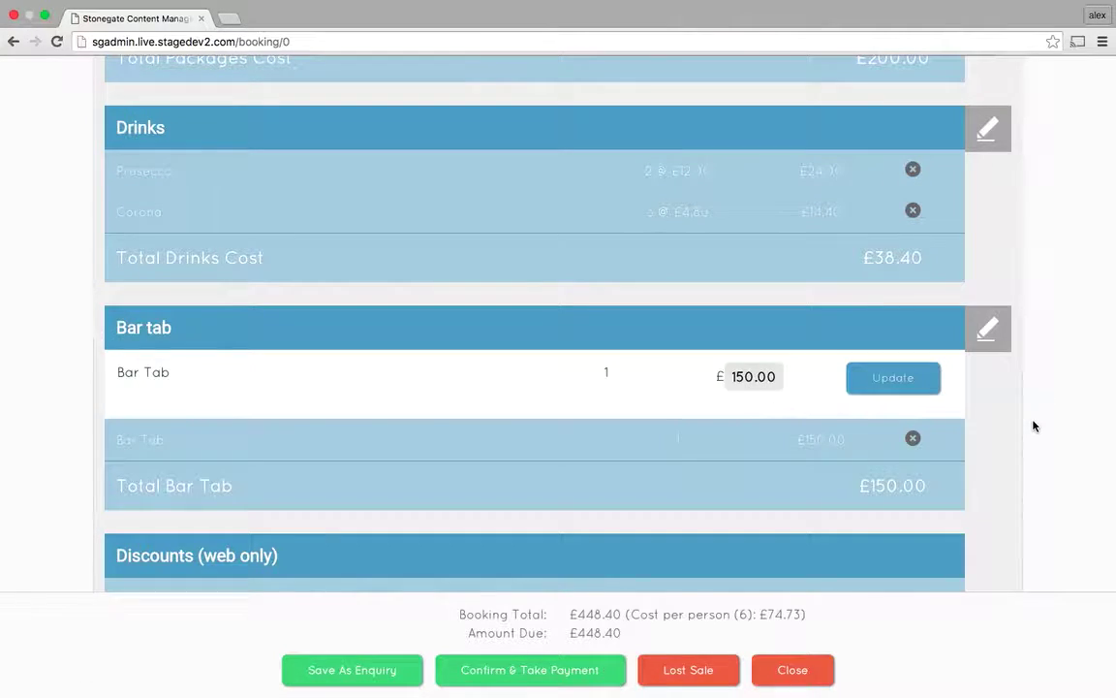
scroll(1034, 419, down, 3)
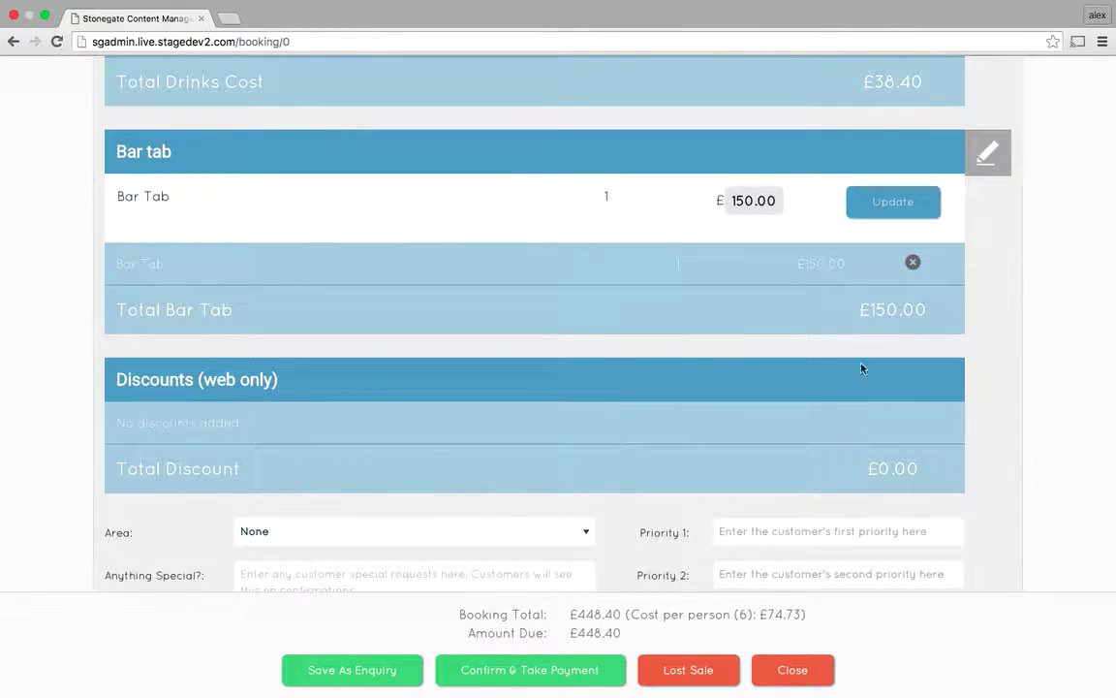
Leave the seating area as None and enter priorities 'birthday cake' and 'shots at 12am'.
scroll(1032, 470, down, 3)
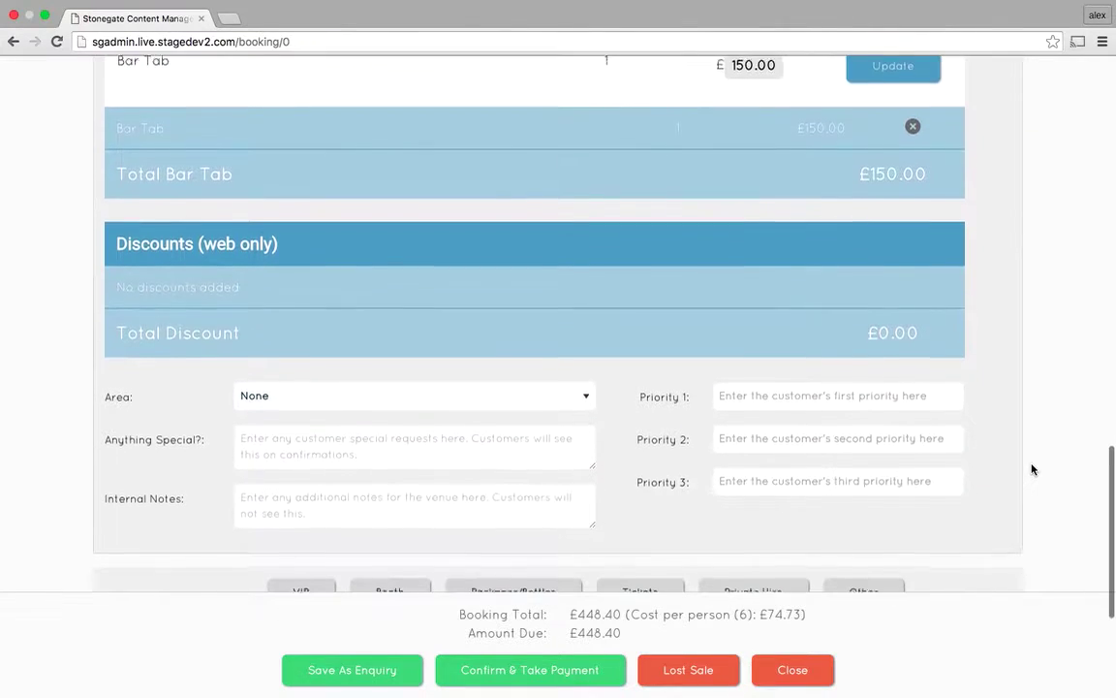
scroll(1032, 470, down, 5)
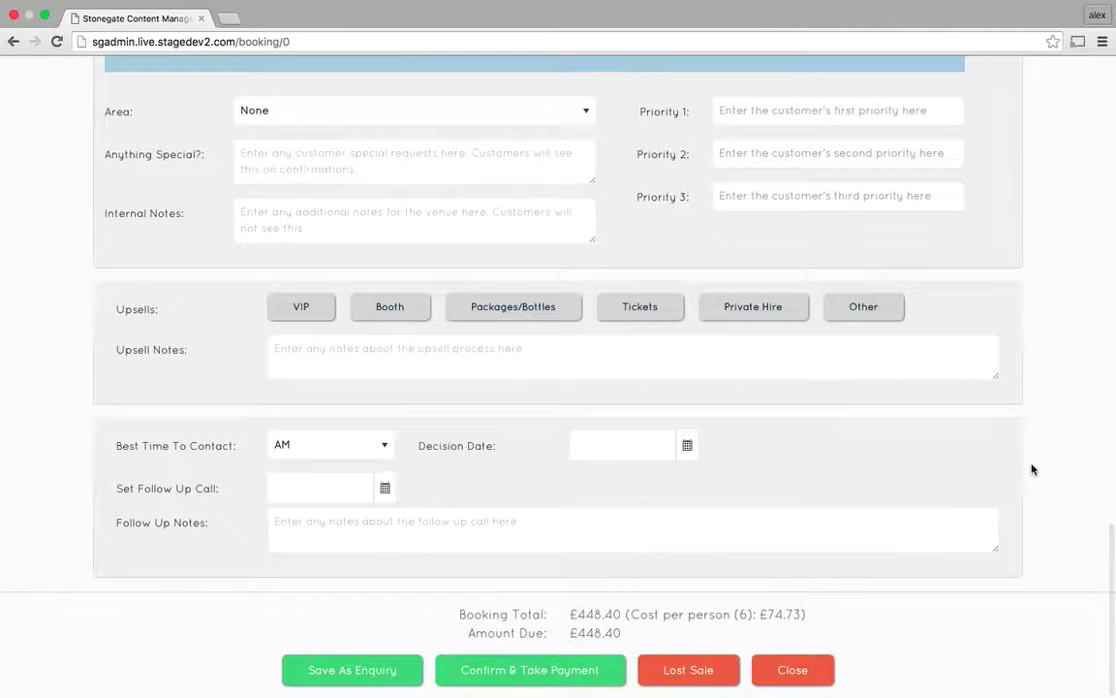
click(272, 118)
click(273, 118)
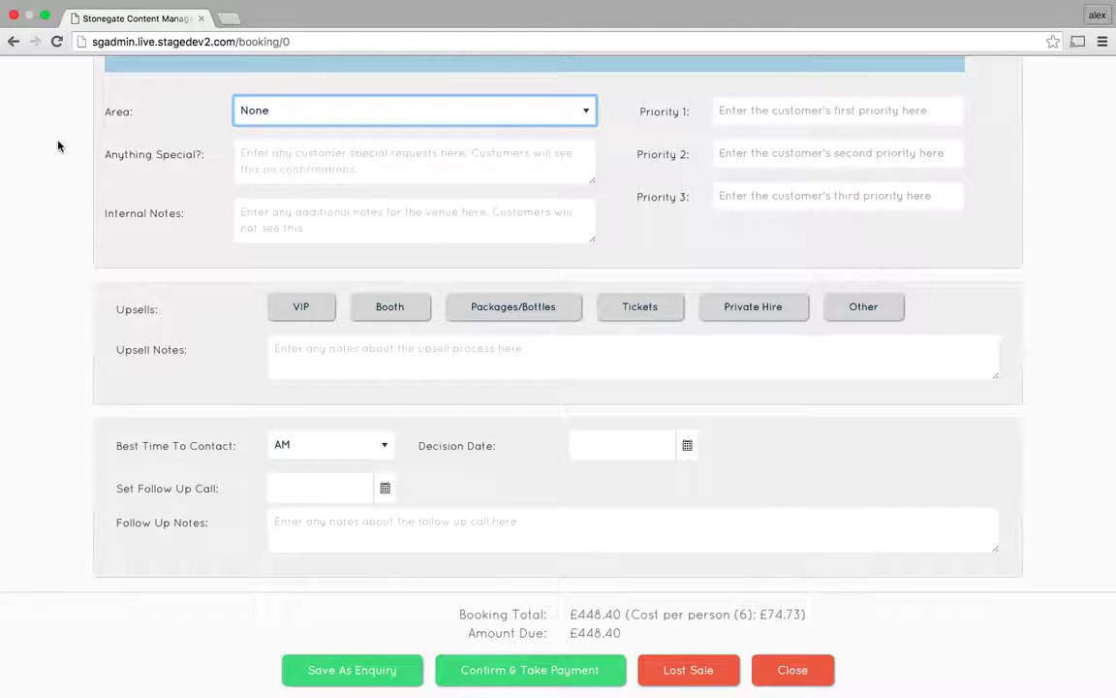
click(321, 167)
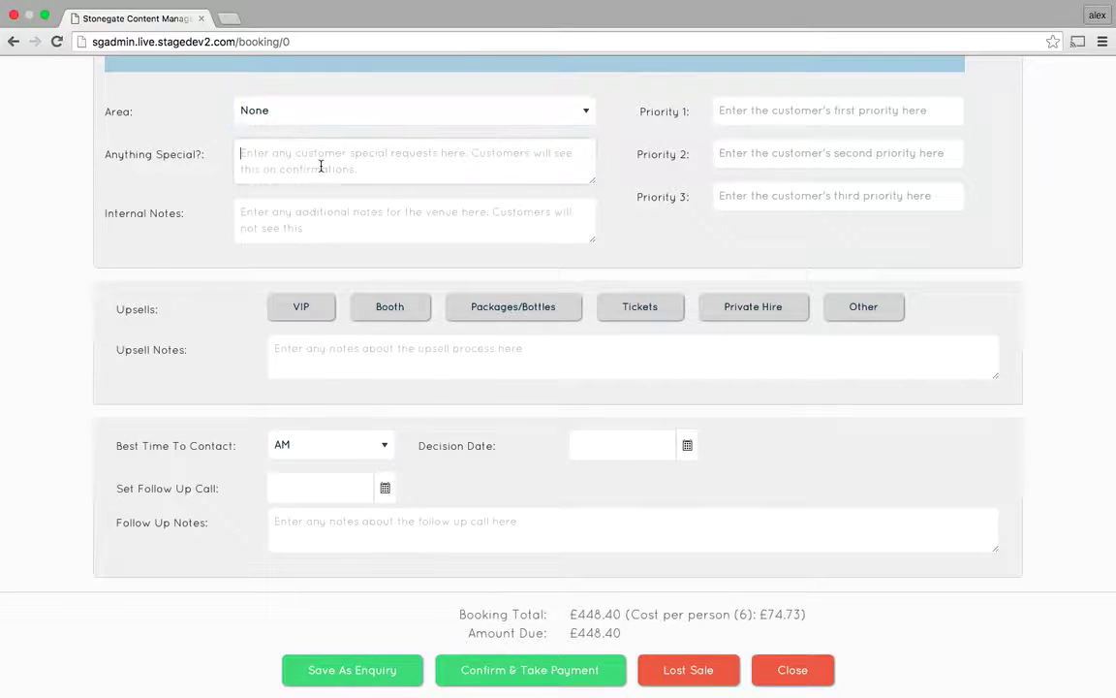
click(325, 229)
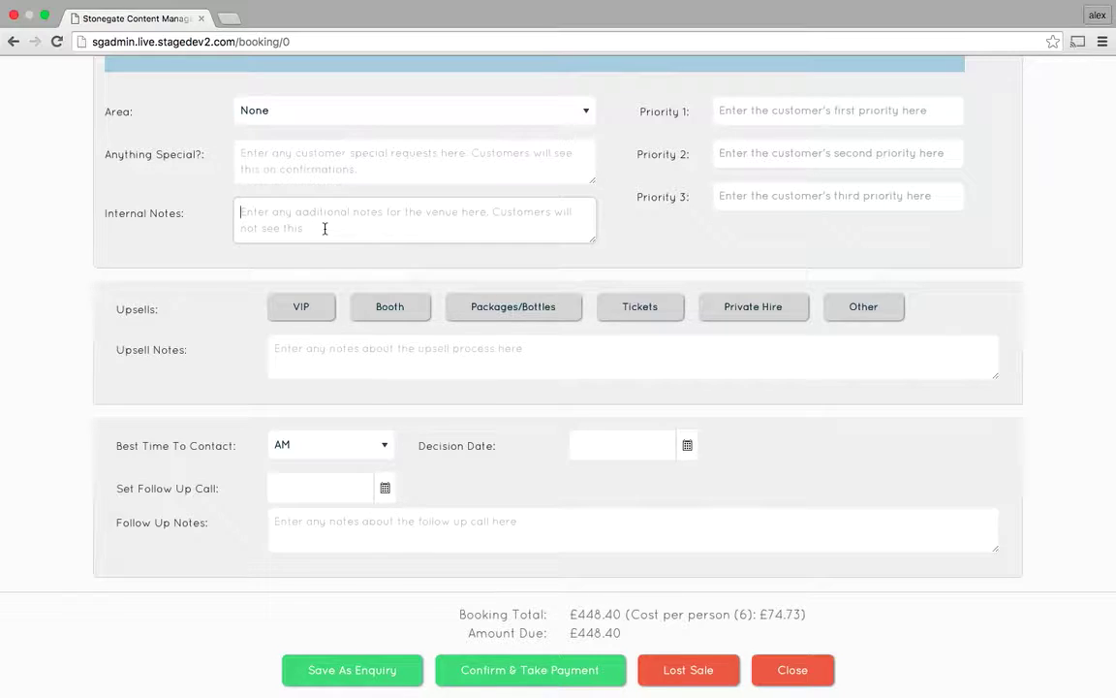
click(713, 102)
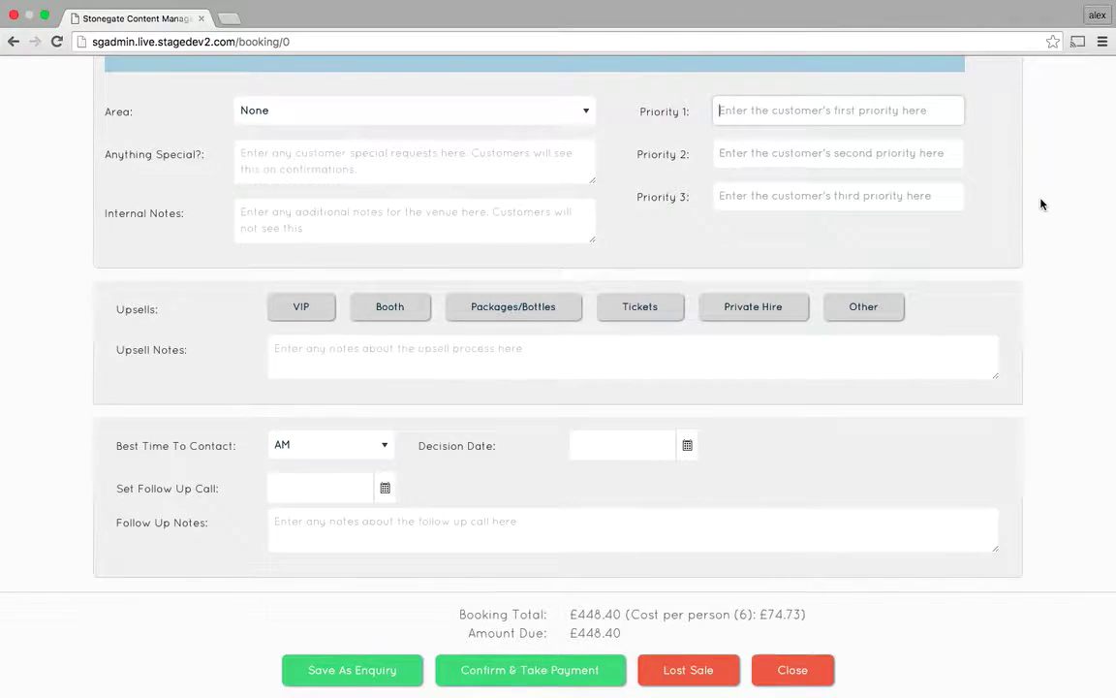
text(b)
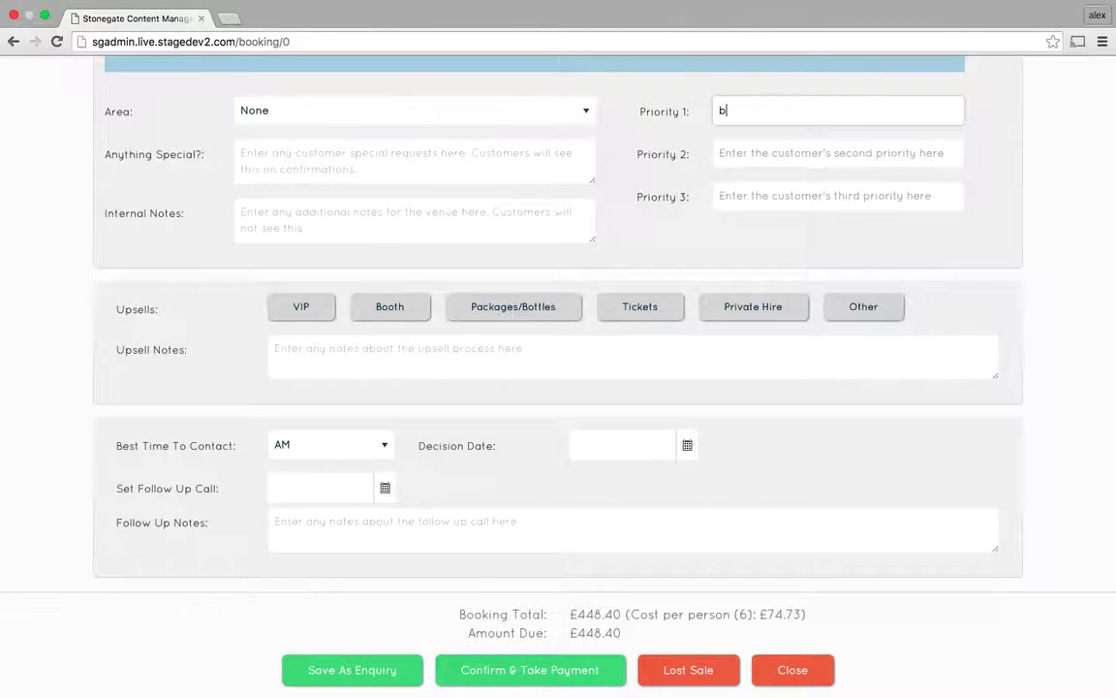
text(irthday cake)
click(804, 160)
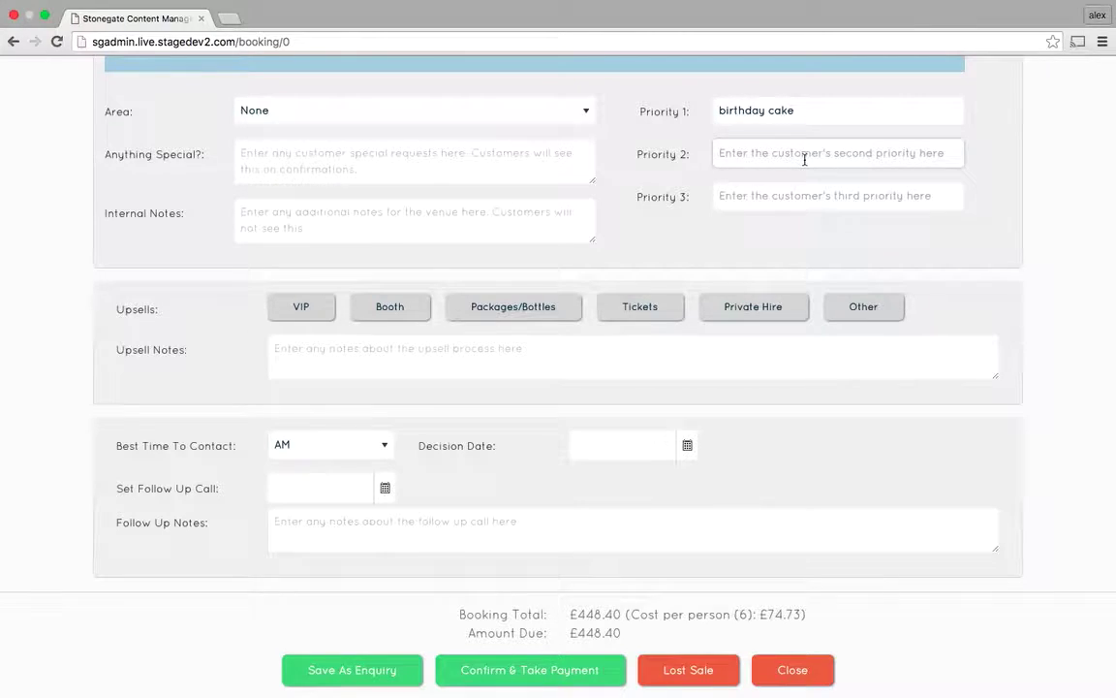
text(shots)
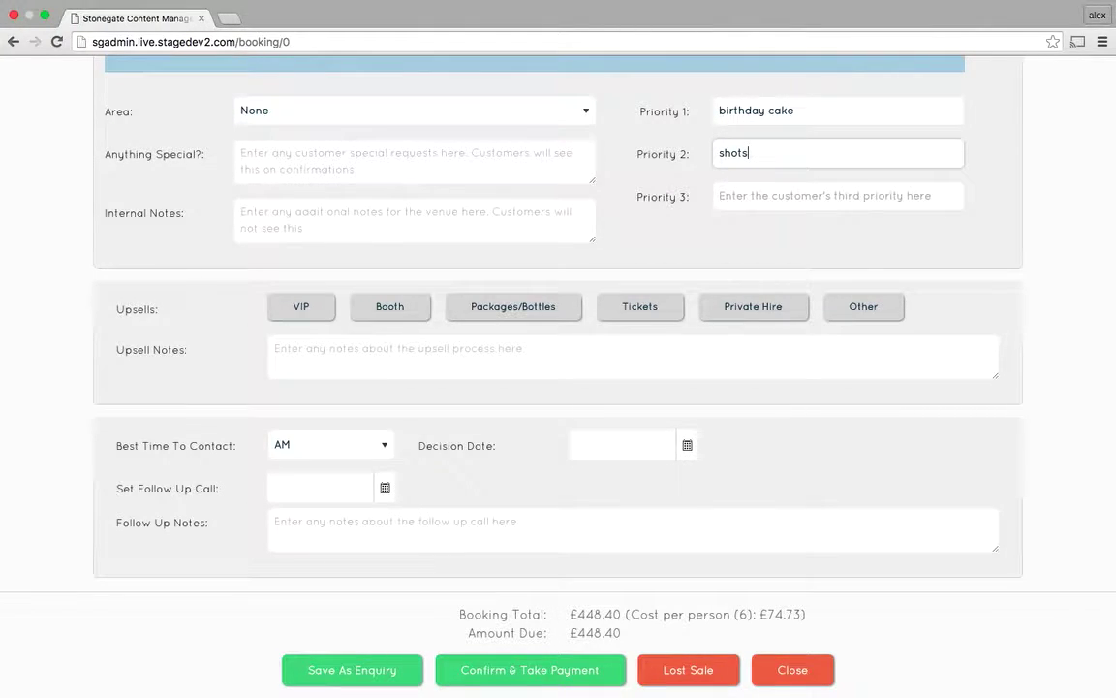
text( at 12am)
scroll(1066, 209, up, 10)
scroll(1066, 209, down, 10)
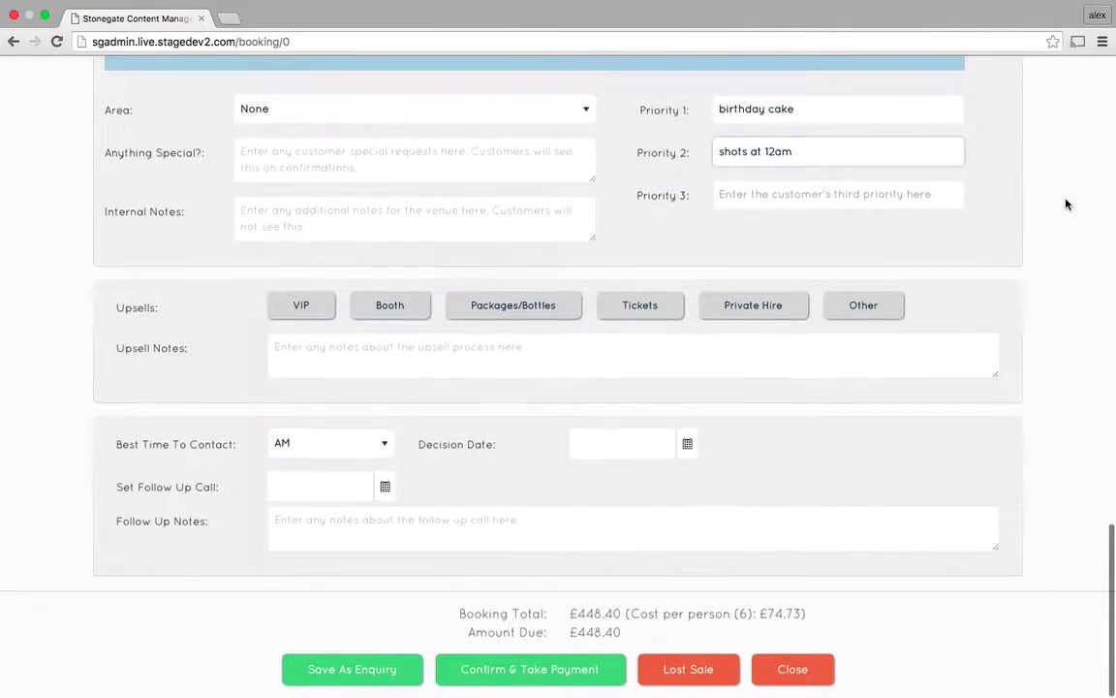
Write 'interested in booth package 2' in the Upsell Notes box.
click(325, 356)
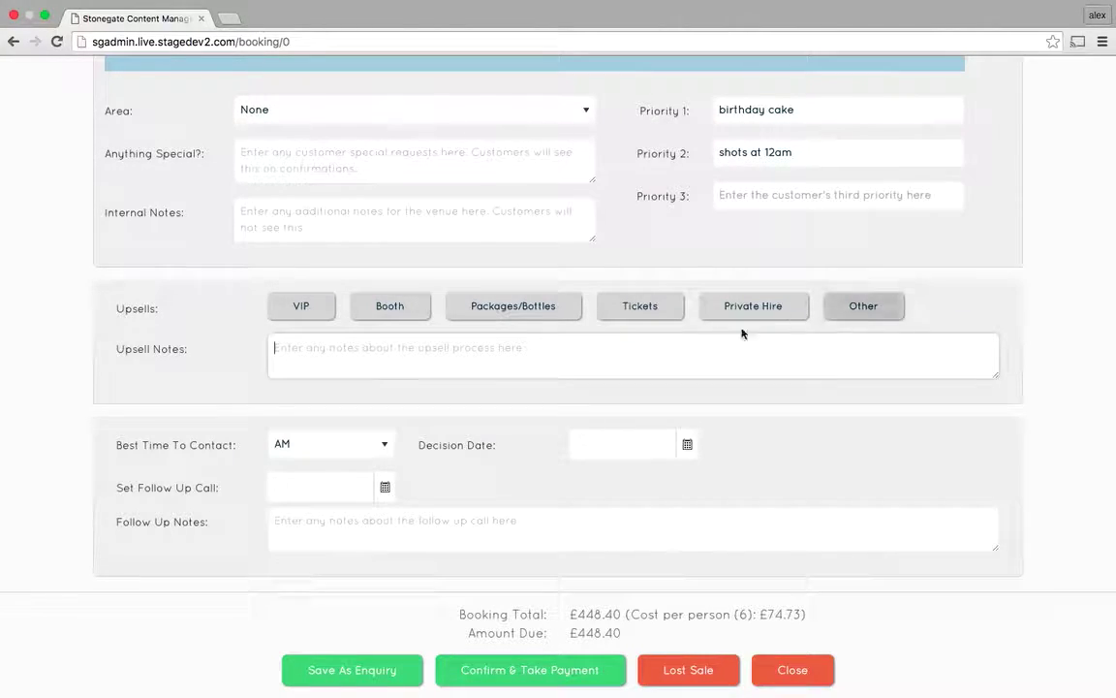
text(int)
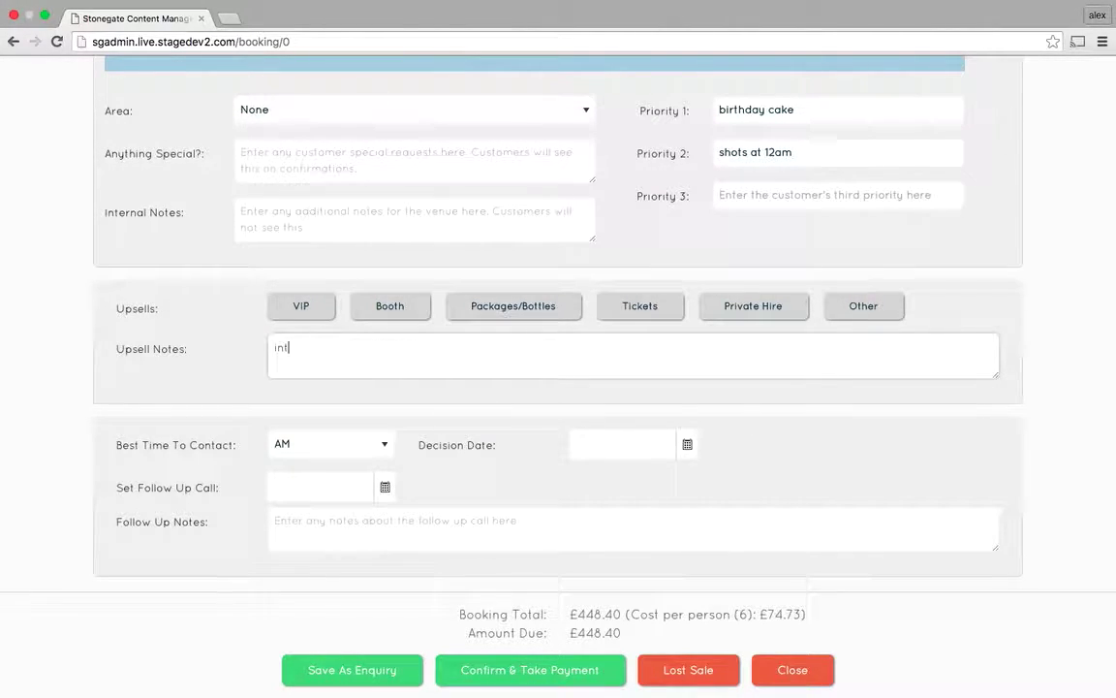
text(erested in booth package 2)
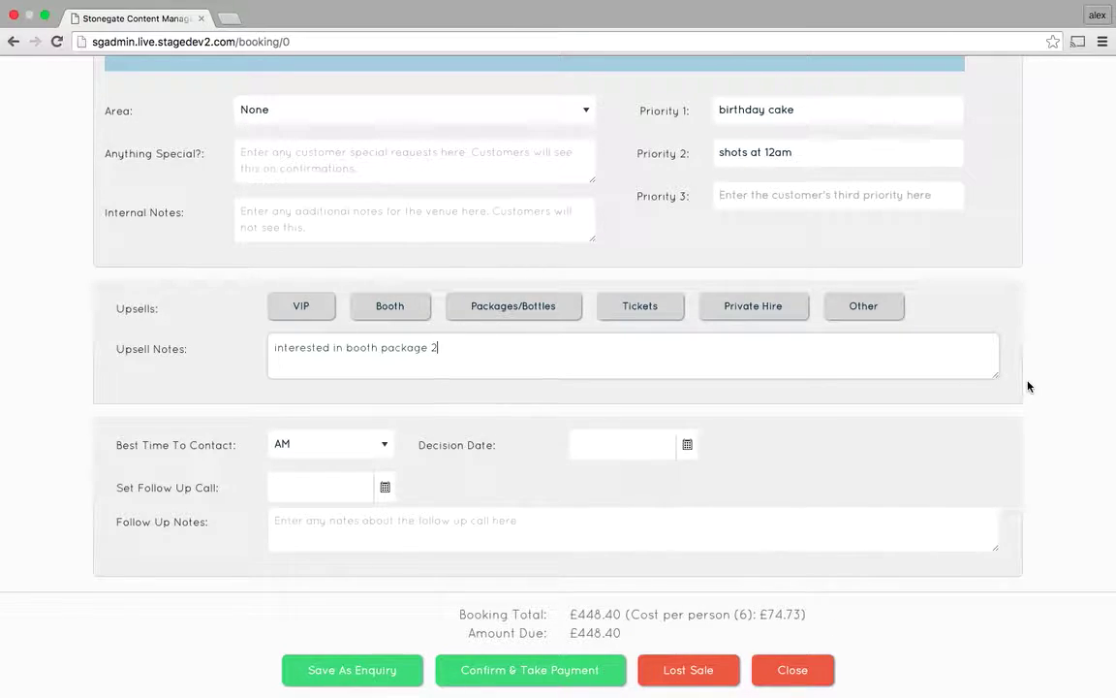
scroll(1028, 387, up, 5)
scroll(1028, 386, up, 3)
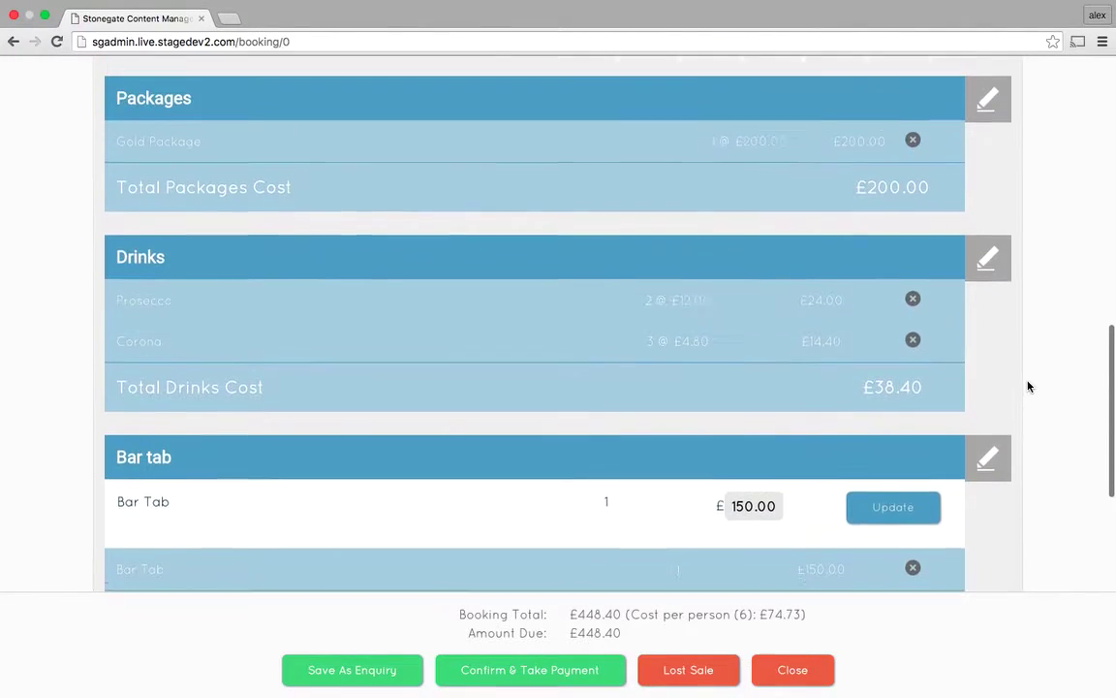
scroll(1028, 386, down, 4)
scroll(1028, 386, down, 4)
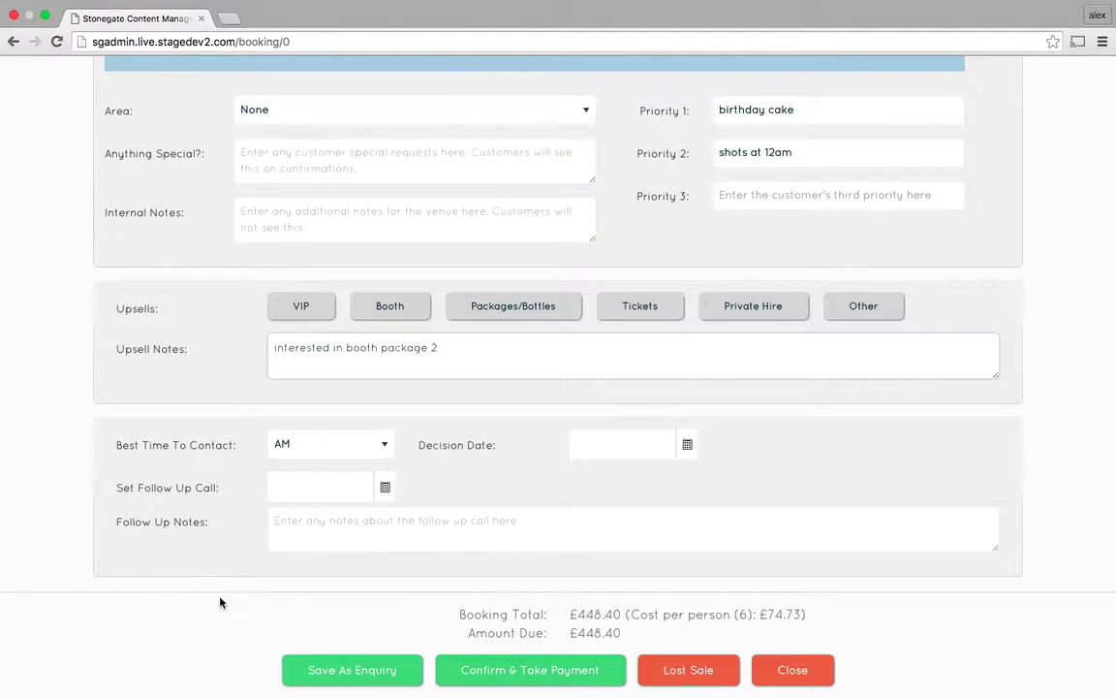
Schedule the follow-up call for 05/09/2016 with Evening as the best time to contact.
click(300, 497)
click(385, 488)
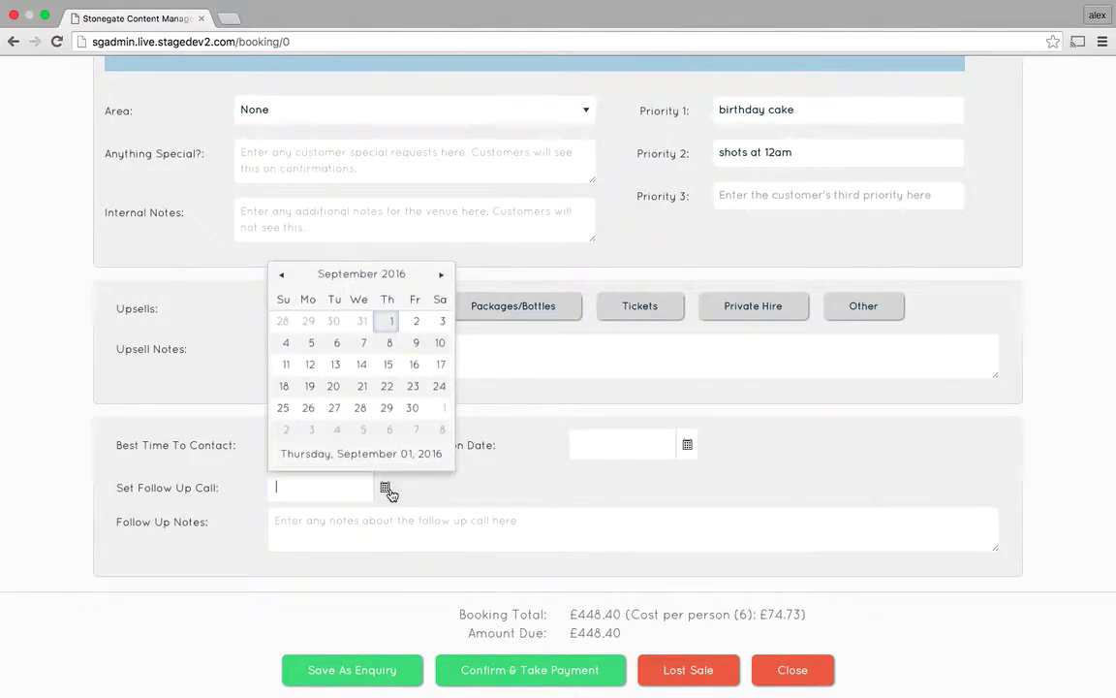
click(311, 343)
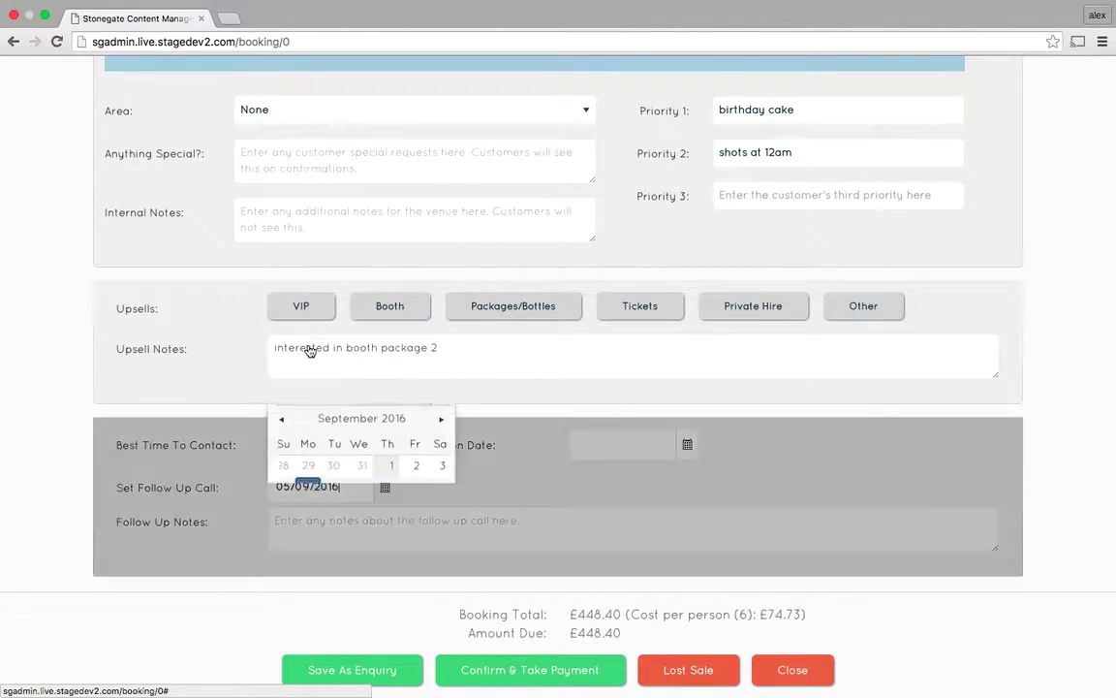
click(304, 442)
click(311, 483)
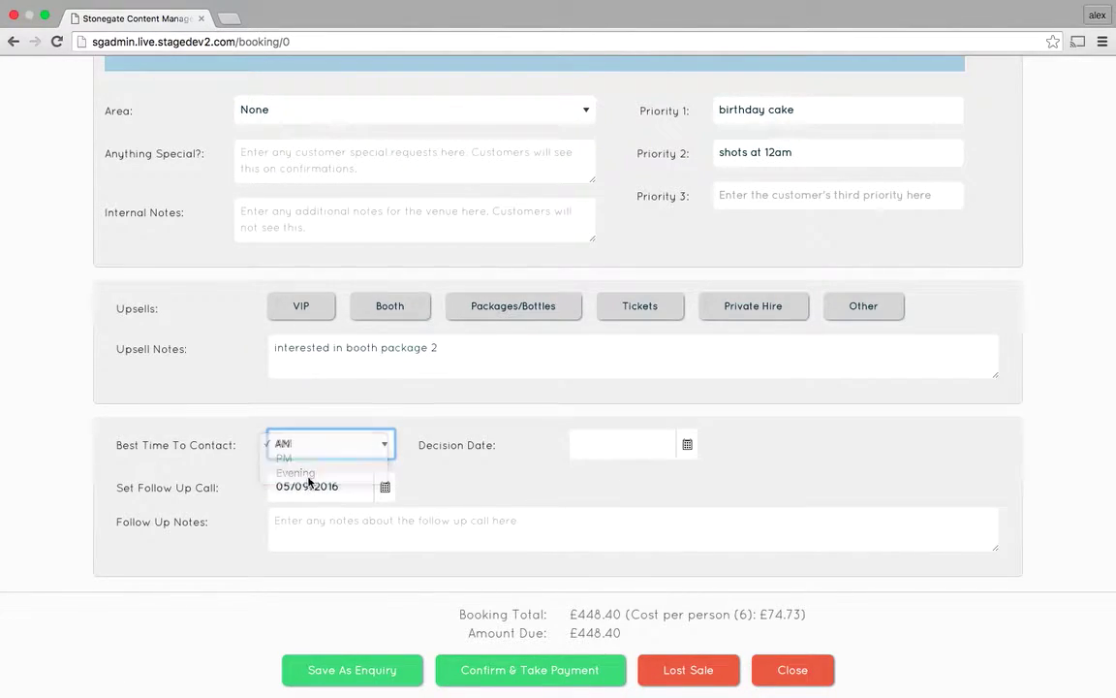
click(292, 455)
click(293, 468)
Set the decision date to 05/09/2016 and add follow-up notes 'call to confirm and take payment'.
click(653, 443)
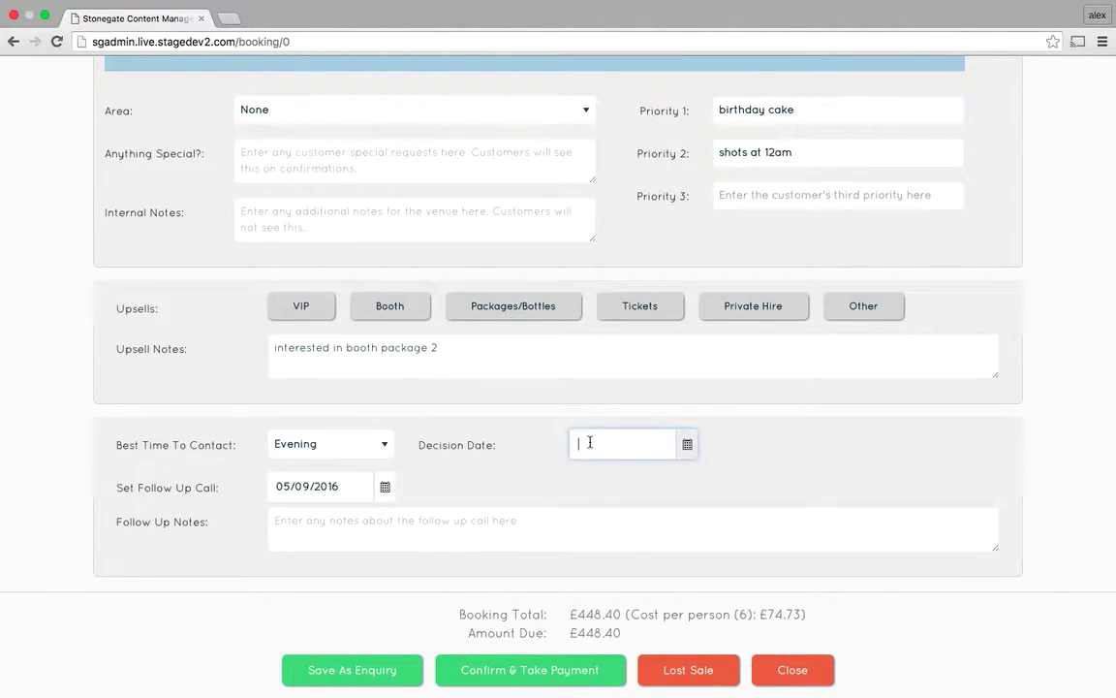
click(688, 446)
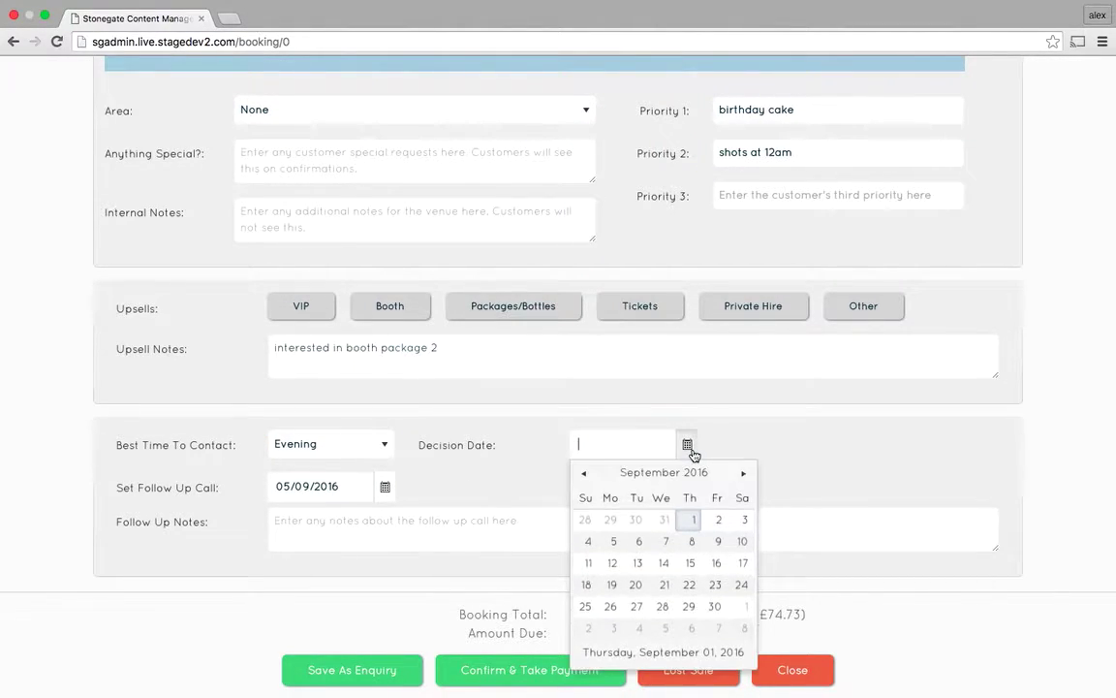
click(615, 547)
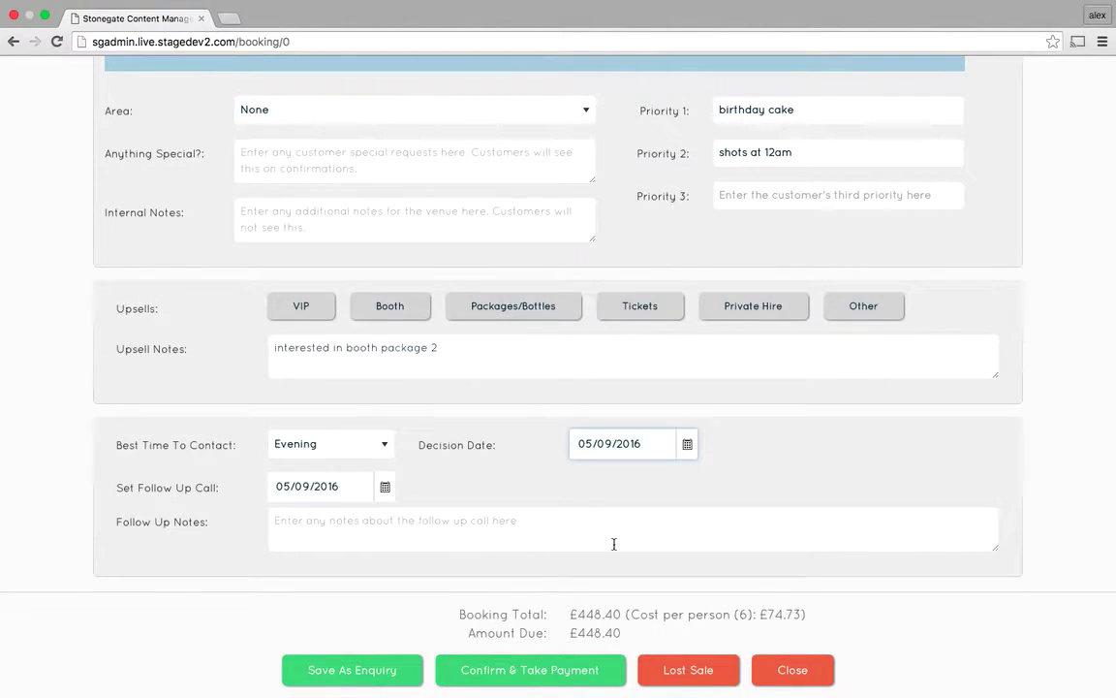
click(381, 533)
text(call to confirm )
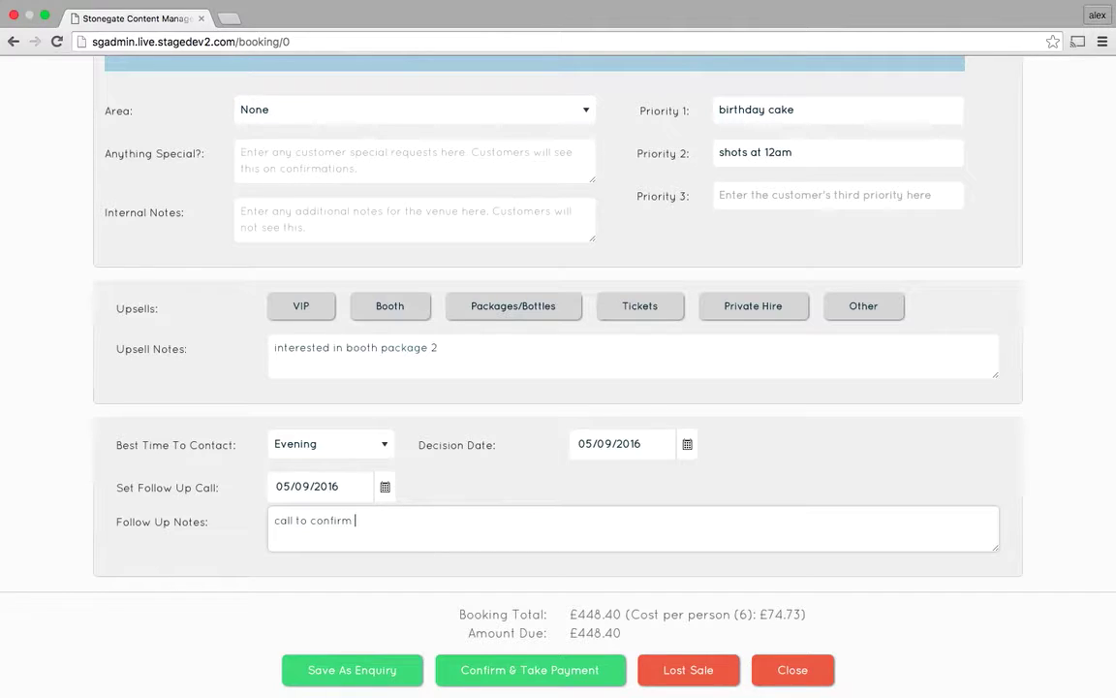
text(and take payment)
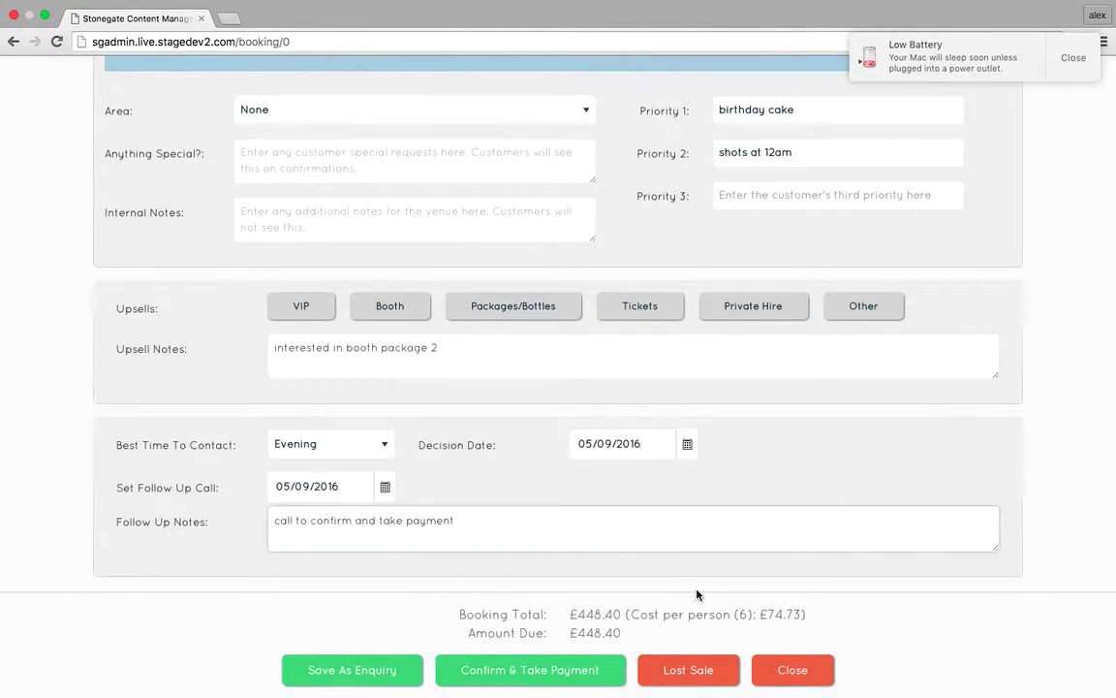
Save the booking as an enquiry with status Quote Given and the quote emailed to the customer.
click(346, 671)
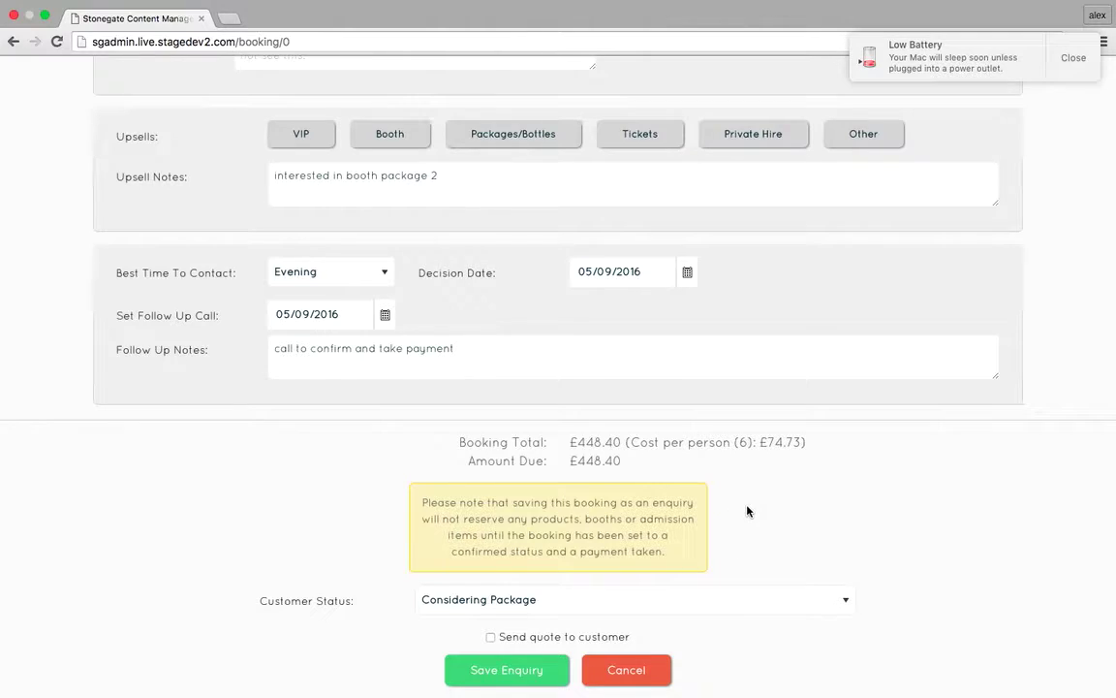
click(502, 602)
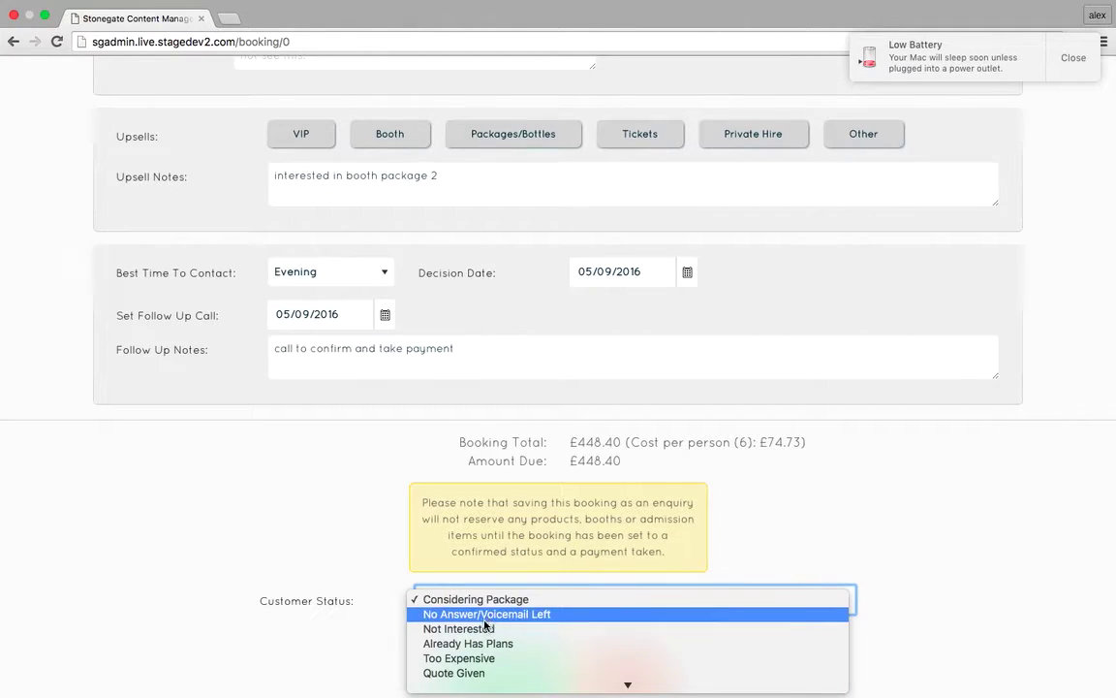
click(502, 673)
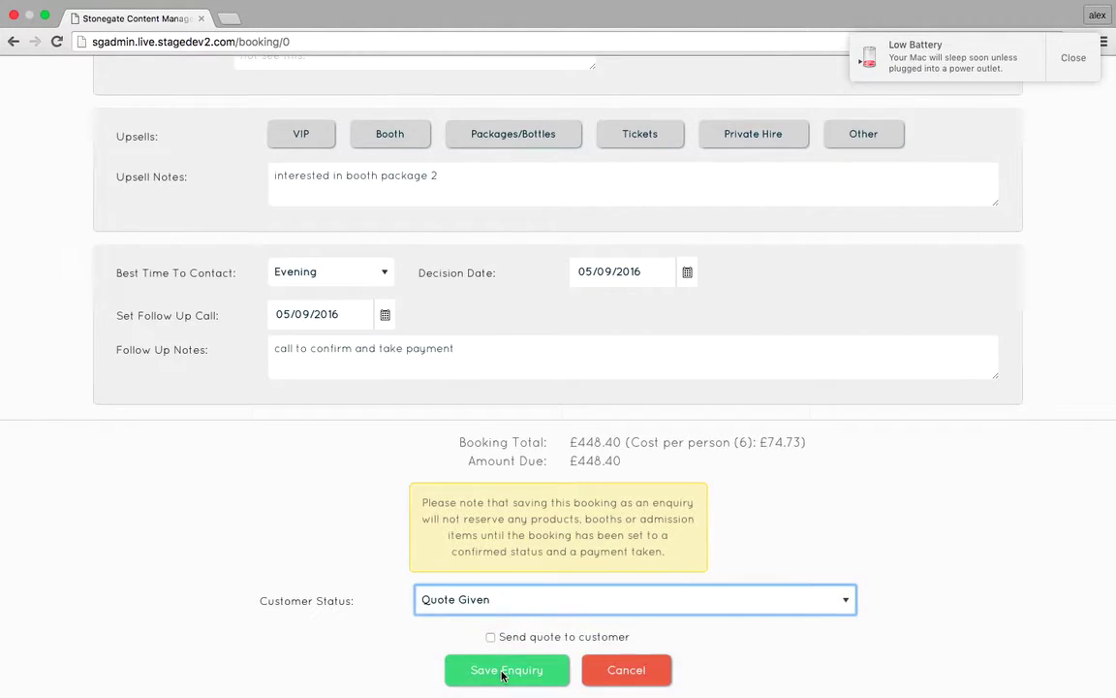
click(490, 638)
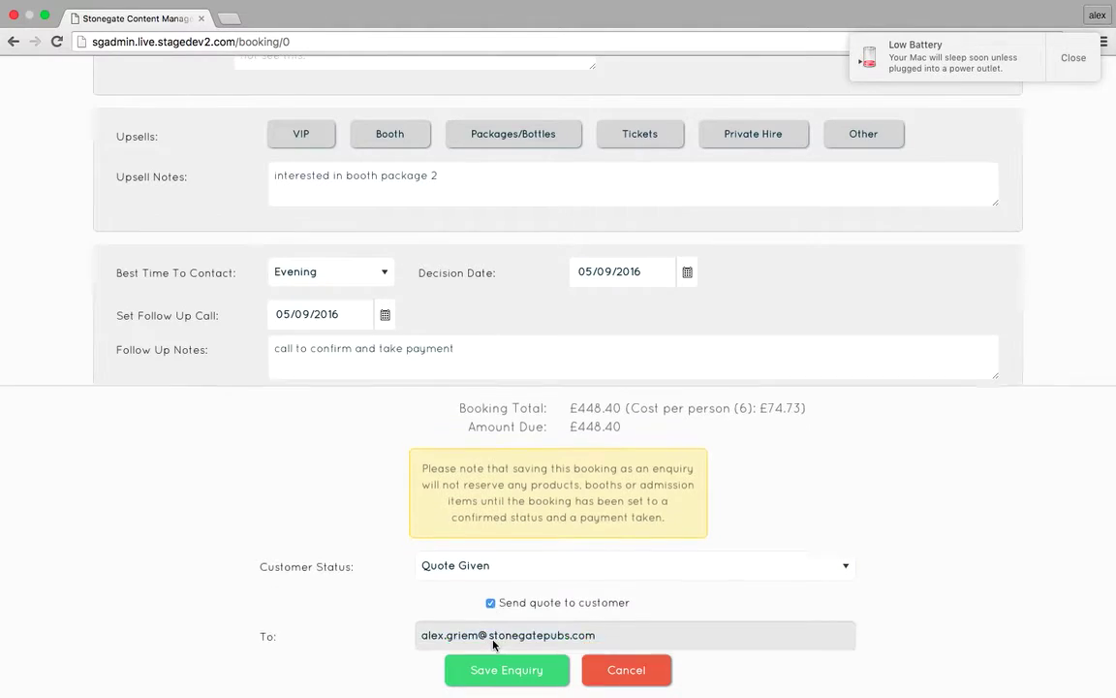
scroll(496, 669, down, 4)
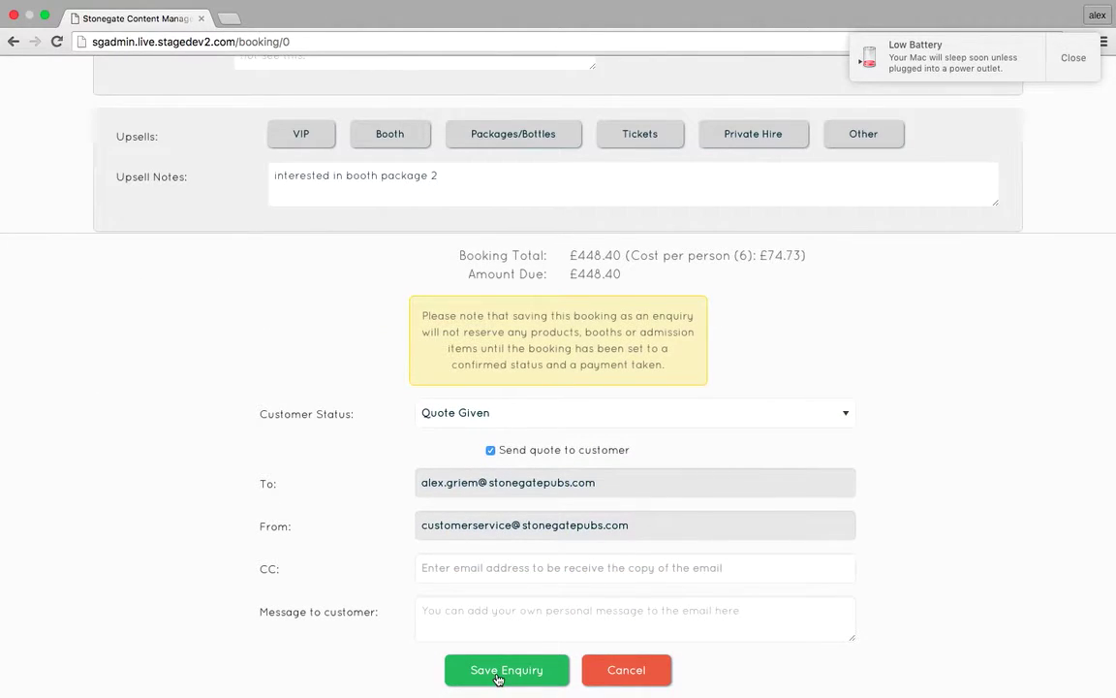
click(497, 673)
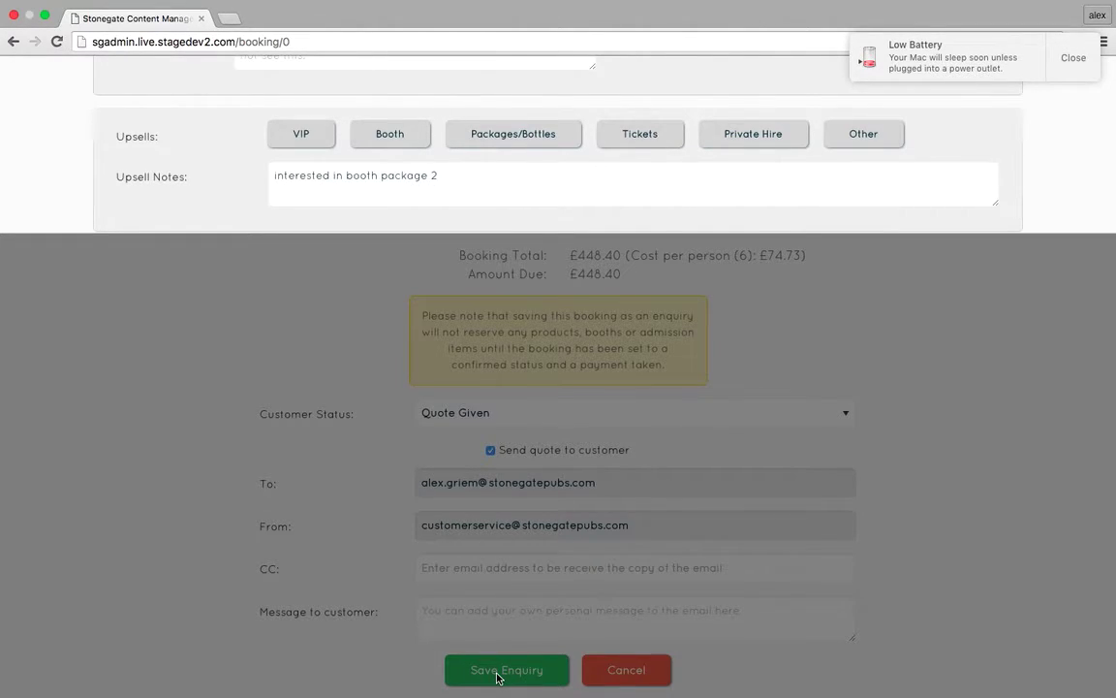